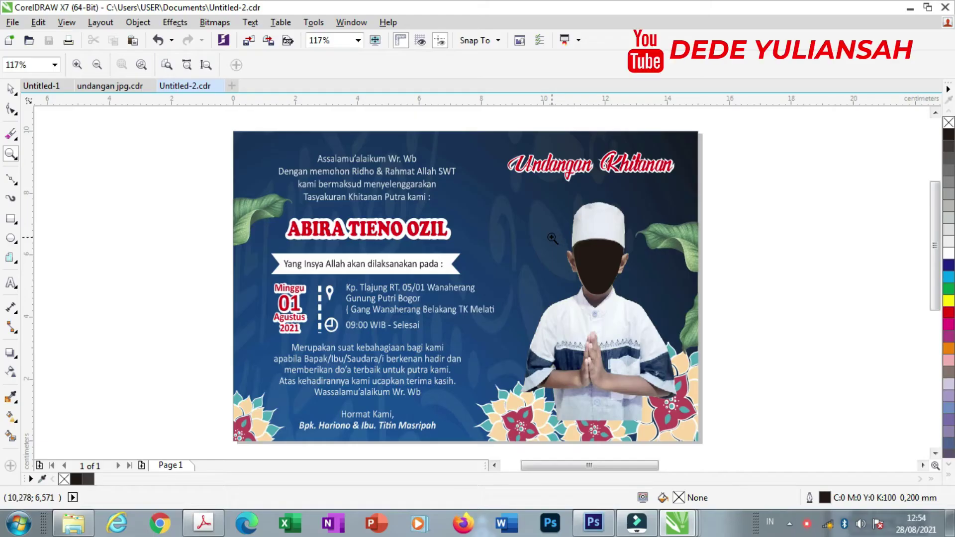
- Switch to the Pick tool and zoom out to see the whole finished invitation
{"action": "left_click", "coordinate": [10, 90]}
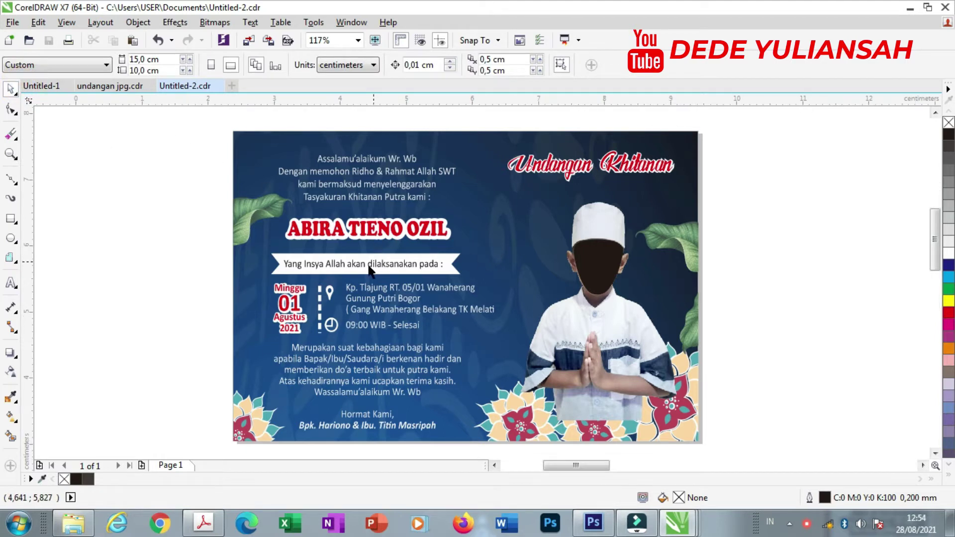
{"action": "scroll", "coordinate": [371, 269], "scroll_direction": "up", "scroll_amount": 2}
{"action": "scroll", "coordinate": [370, 271], "scroll_direction": "down", "scroll_amount": 2}
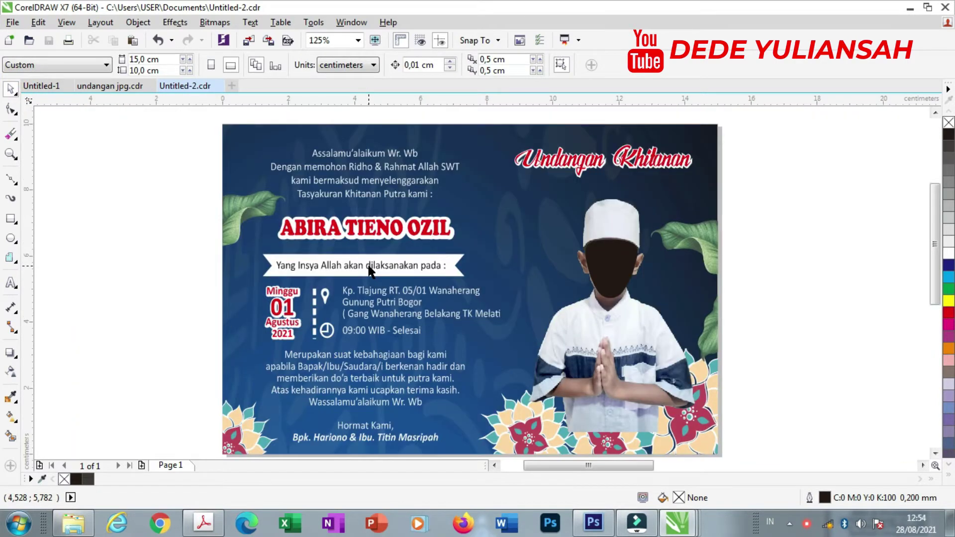
{"action": "scroll", "coordinate": [389, 261], "scroll_direction": "down", "scroll_amount": 1}
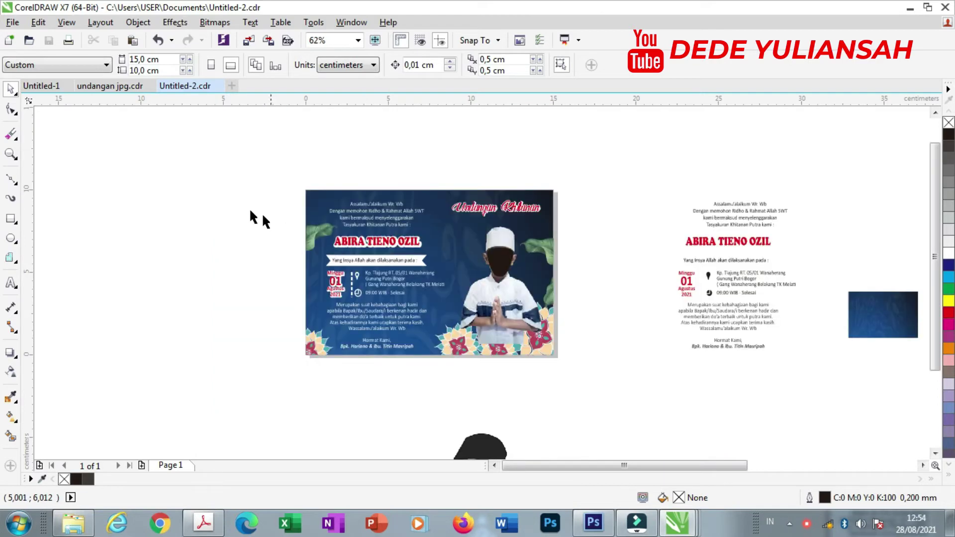
- Marquee-select all 19 invitation objects, move them left off the page, and deselect
{"action": "left_click_drag", "start_coordinate": [251, 170], "coordinate": [575, 360]}
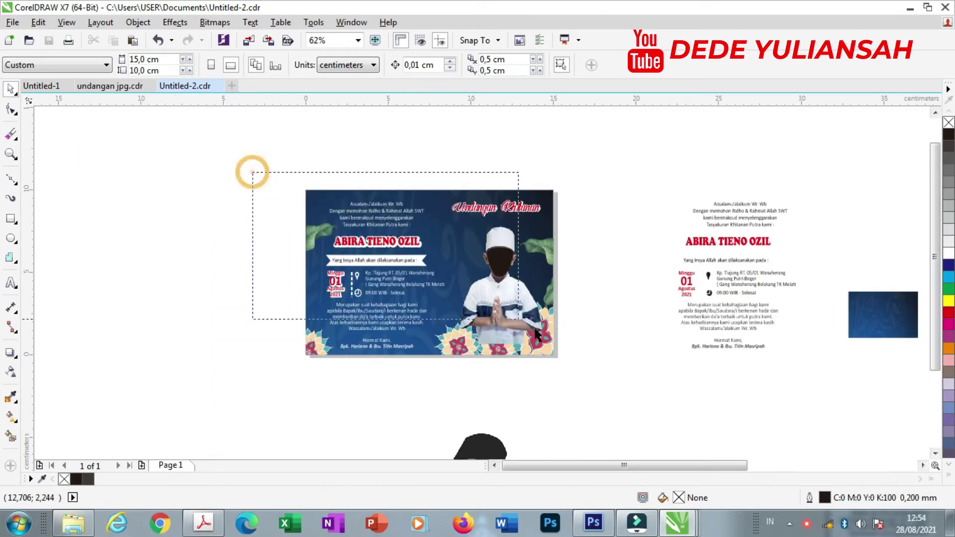
{"action": "scroll", "coordinate": [473, 276], "scroll_direction": "up", "scroll_amount": 1}
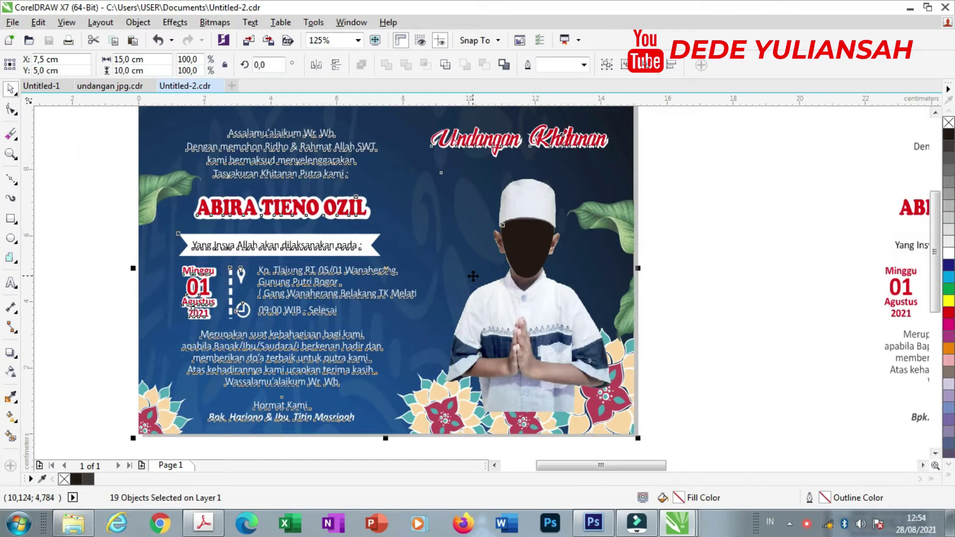
{"action": "scroll", "coordinate": [473, 276], "scroll_direction": "down", "scroll_amount": 1}
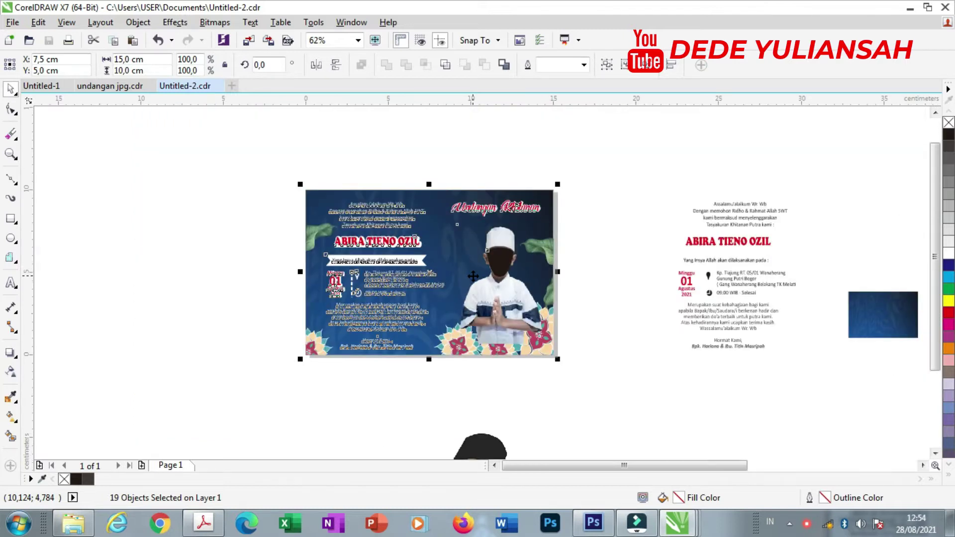
{"action": "left_click_drag", "start_coordinate": [492, 268], "coordinate": [237, 261]}
{"action": "left_click", "coordinate": [407, 257]}
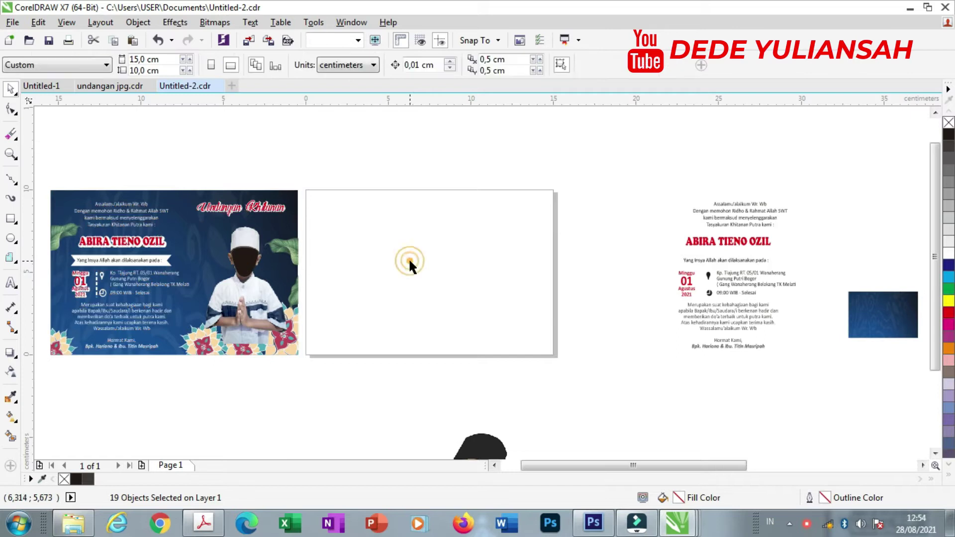
{"action": "scroll", "coordinate": [406, 256], "scroll_direction": "up", "scroll_amount": 1}
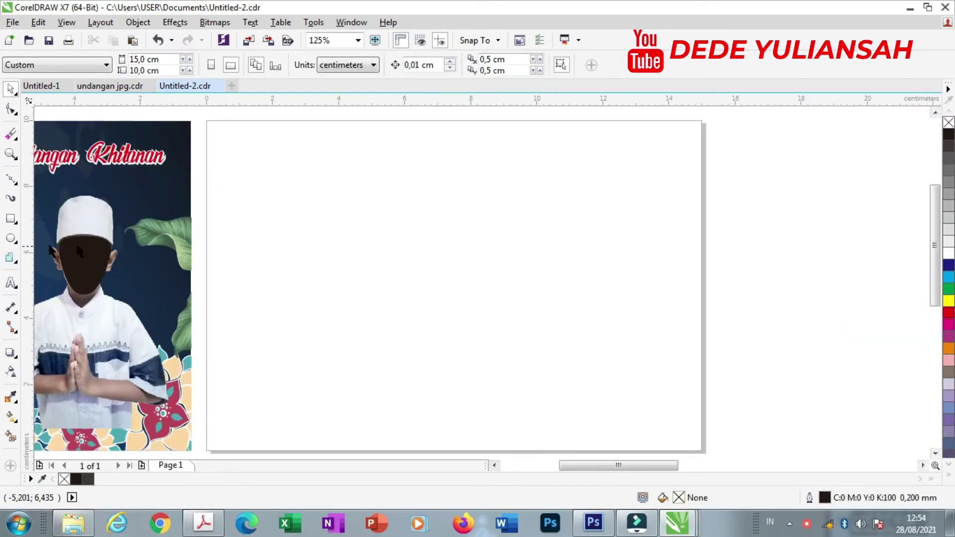
{"action": "scroll", "coordinate": [105, 243], "scroll_direction": "down", "scroll_amount": 1}
- Drag the blue patterned bitmap onto the page, set its width to 15,0 cm, and centre it
{"action": "left_click_drag", "start_coordinate": [717, 306], "coordinate": [237, 238]}
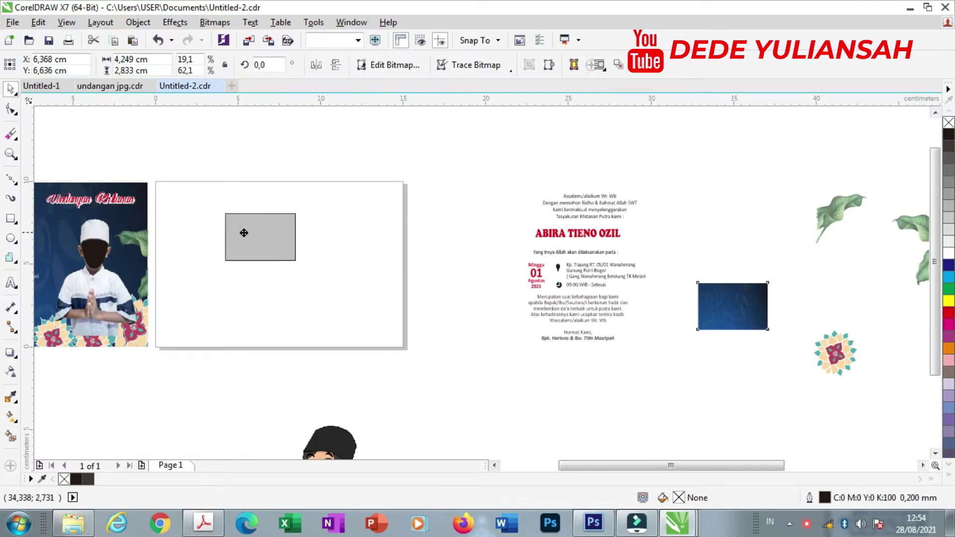
{"action": "left_click", "coordinate": [130, 59]}
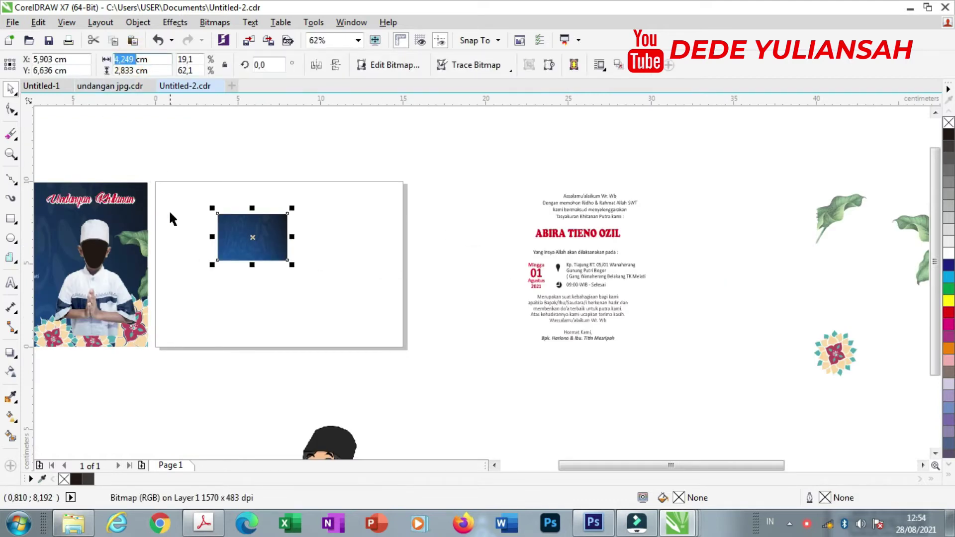
{"action": "scroll", "coordinate": [170, 210], "scroll_direction": "up", "scroll_amount": 1}
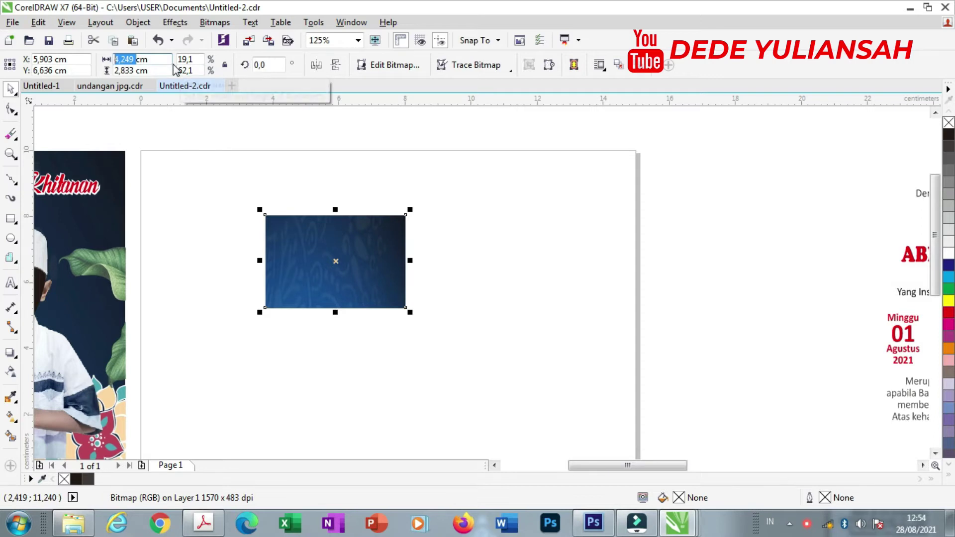
{"action": "type", "text": "15,0"}
{"action": "key", "text": "Return"}
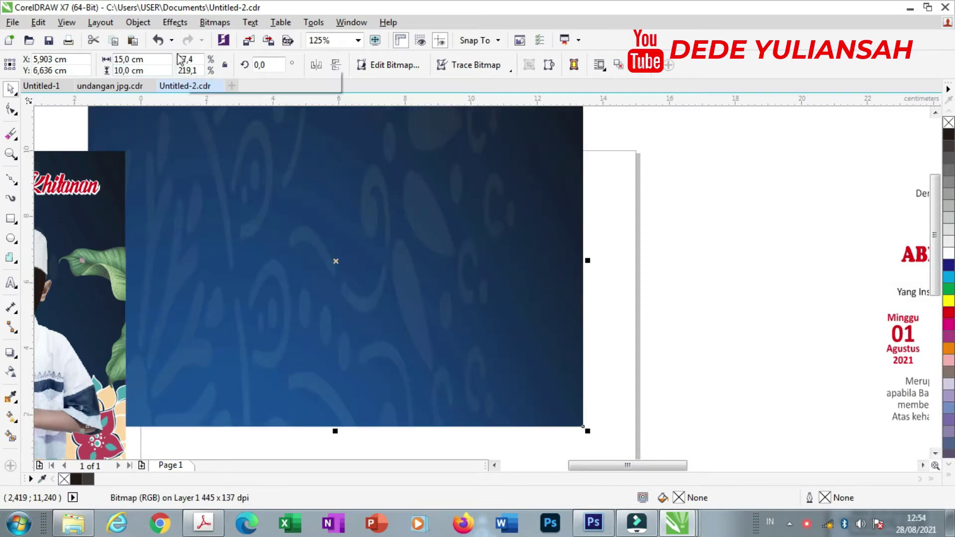
{"action": "key", "text": "p"}
{"action": "scroll", "coordinate": [573, 256], "scroll_direction": "down", "scroll_amount": 1}
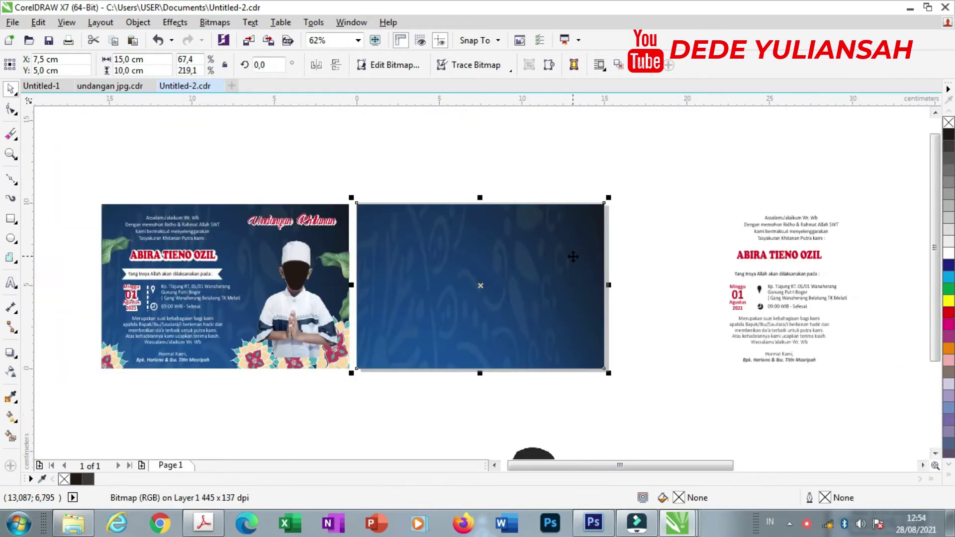
{"action": "left_click", "coordinate": [651, 219]}
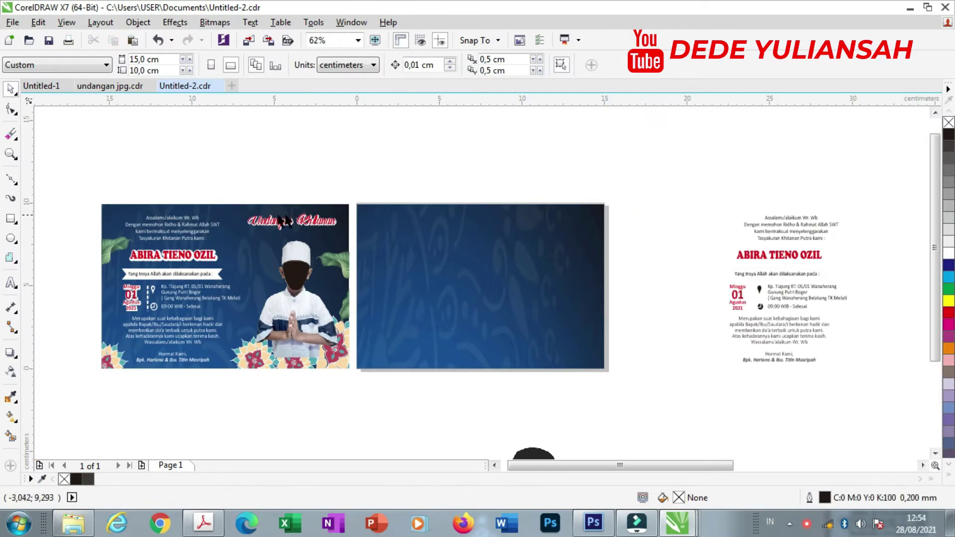
{"action": "scroll", "coordinate": [256, 219], "scroll_direction": "up", "scroll_amount": 1}
{"action": "scroll", "coordinate": [277, 217], "scroll_direction": "down", "scroll_amount": 1}
- Move the 'Assalamu'alaikum Wr. Wb' greeting onto the blue card, colour it white, and nudge it right
{"action": "left_click", "coordinate": [333, 162]}
{"action": "left_click_drag", "start_coordinate": [787, 224], "coordinate": [407, 231]}
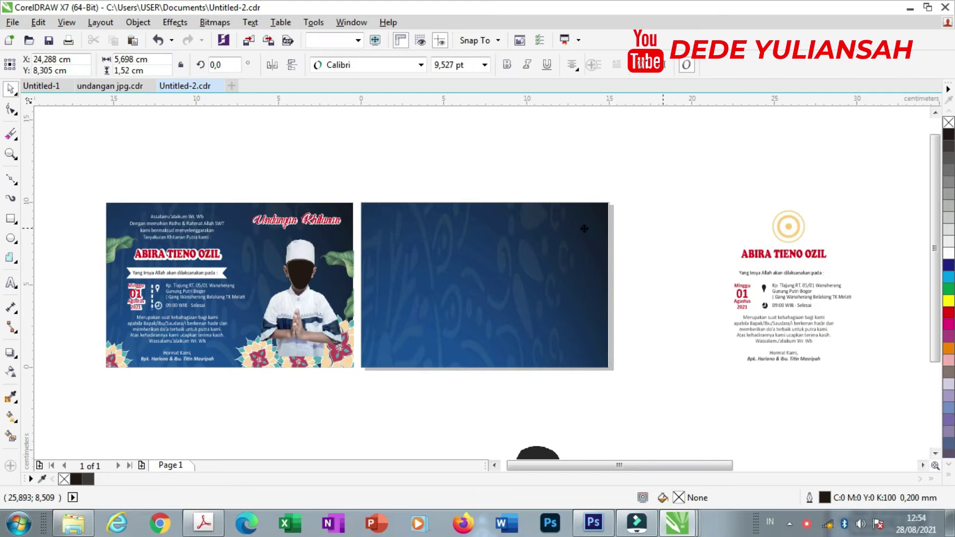
{"action": "scroll", "coordinate": [415, 230], "scroll_direction": "up", "scroll_amount": 1}
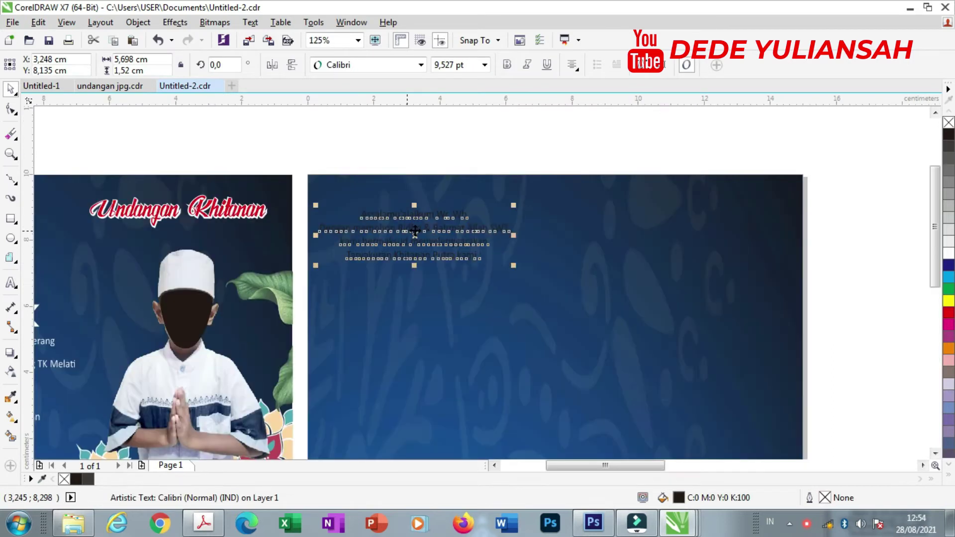
{"action": "left_click", "coordinate": [949, 256]}
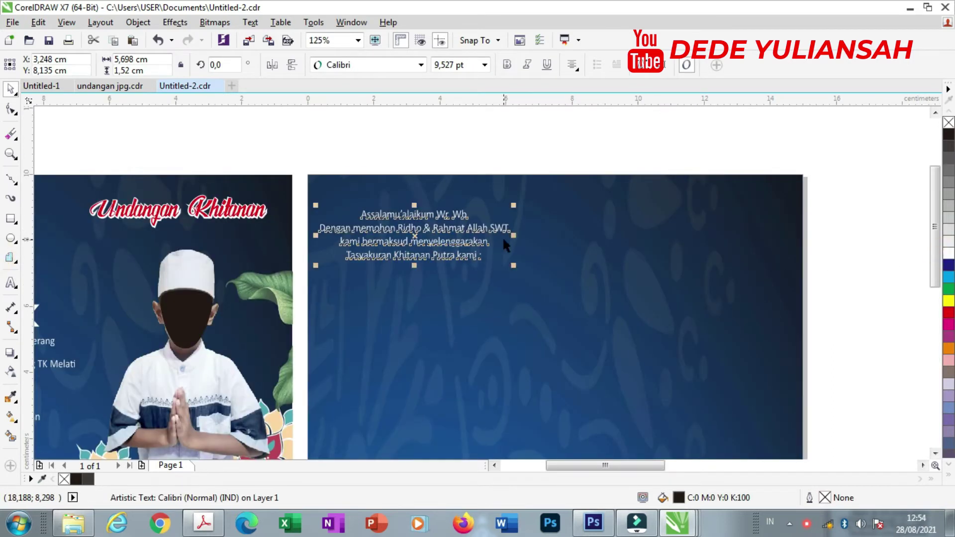
{"action": "scroll", "coordinate": [427, 230], "scroll_direction": "down", "scroll_amount": 1}
{"action": "scroll", "coordinate": [426, 230], "scroll_direction": "up", "scroll_amount": 1}
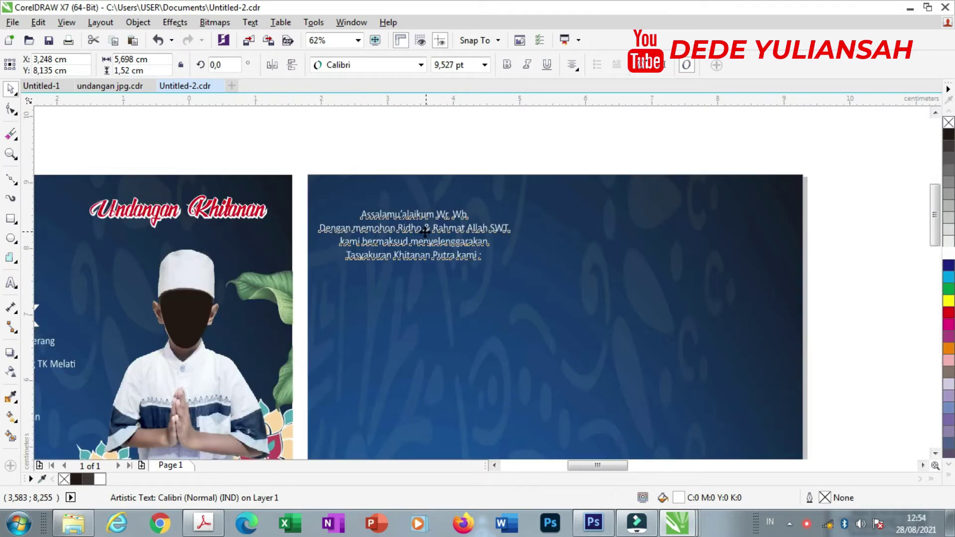
{"action": "scroll", "coordinate": [426, 230], "scroll_direction": "up", "scroll_amount": 1}
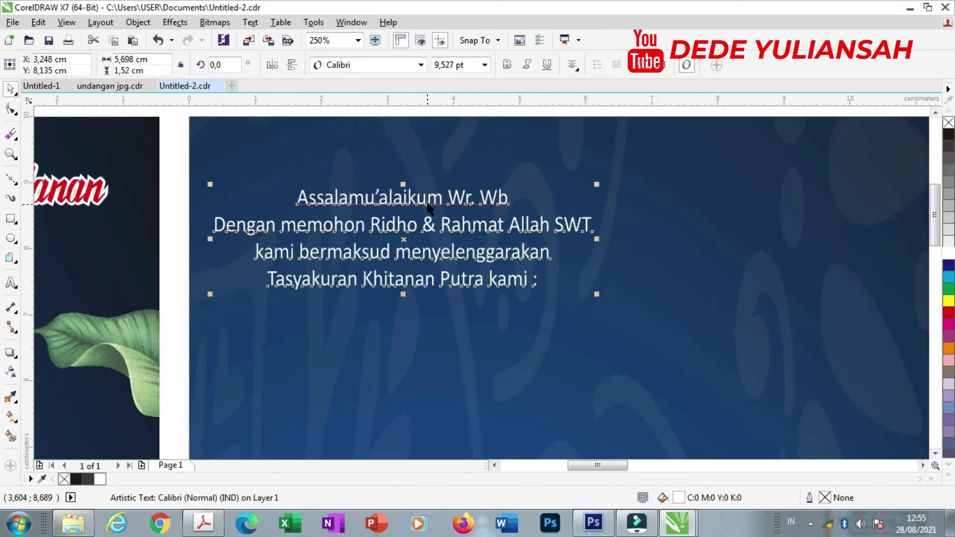
{"action": "left_click_drag", "start_coordinate": [427, 199], "coordinate": [463, 199]}
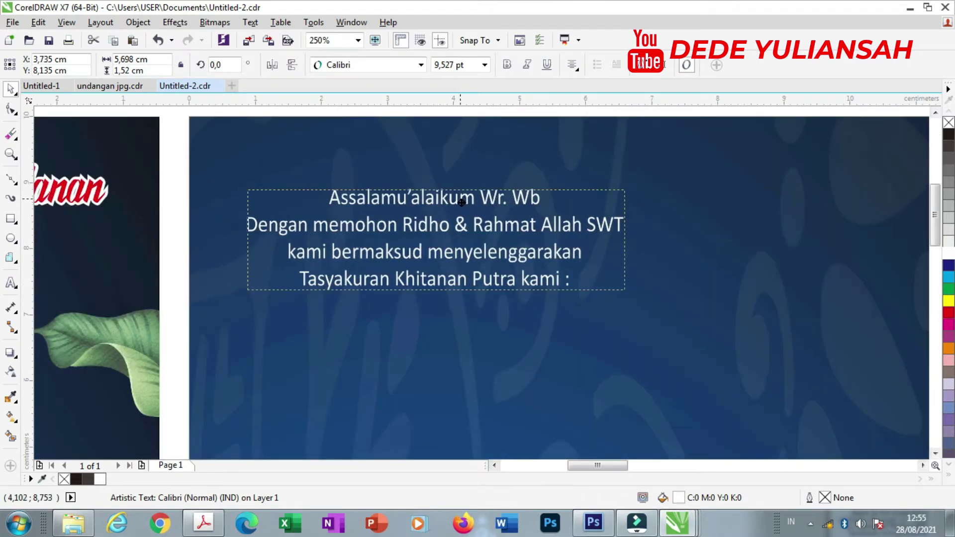
{"action": "scroll", "coordinate": [410, 198], "scroll_direction": "down", "scroll_amount": 1}
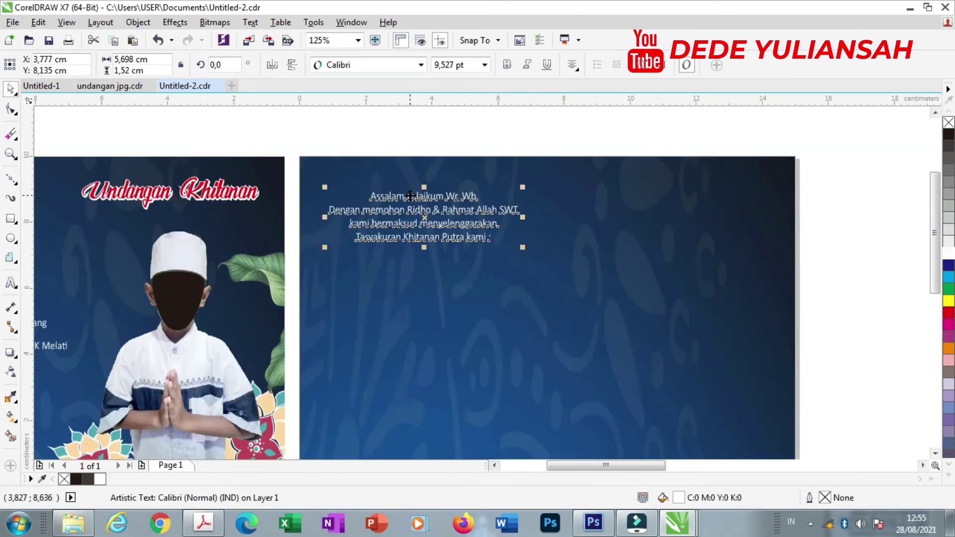
{"action": "scroll", "coordinate": [410, 196], "scroll_direction": "down", "scroll_amount": 1}
- Move the red Cooper Black name text onto the new card under the greeting
{"action": "left_click", "coordinate": [450, 127]}
{"action": "left_click_drag", "start_coordinate": [744, 227], "coordinate": [404, 227]}
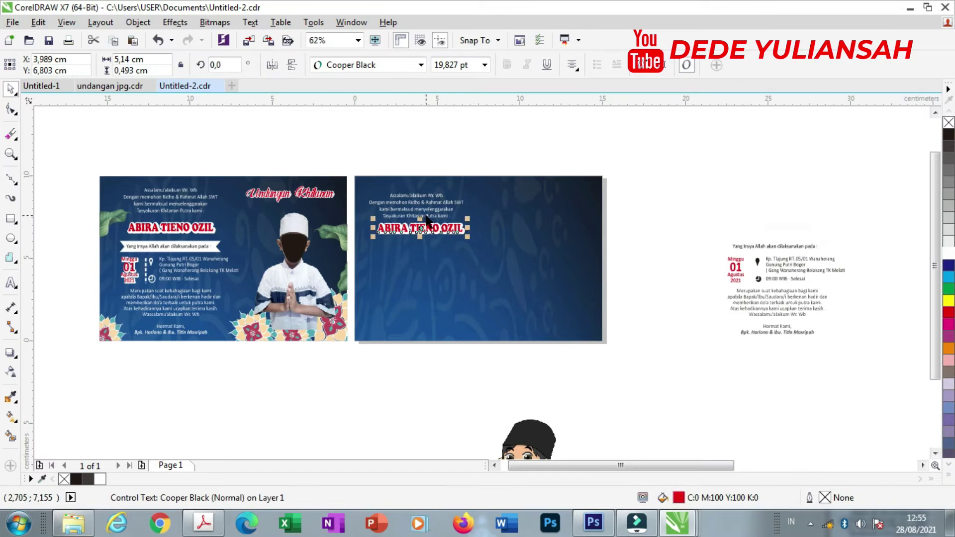
{"action": "scroll", "coordinate": [421, 219], "scroll_direction": "up", "scroll_amount": 1}
{"action": "scroll", "coordinate": [409, 236], "scroll_direction": "up", "scroll_amount": 1}
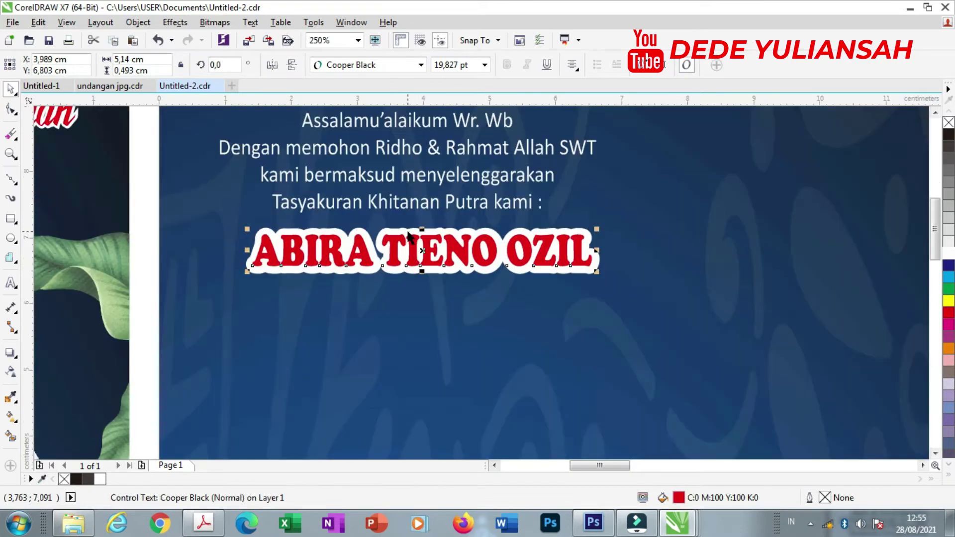
- Replace the name text with the new boy's name
{"action": "double_click", "coordinate": [332, 252]}
{"action": "key", "text": "ctrl+a"}
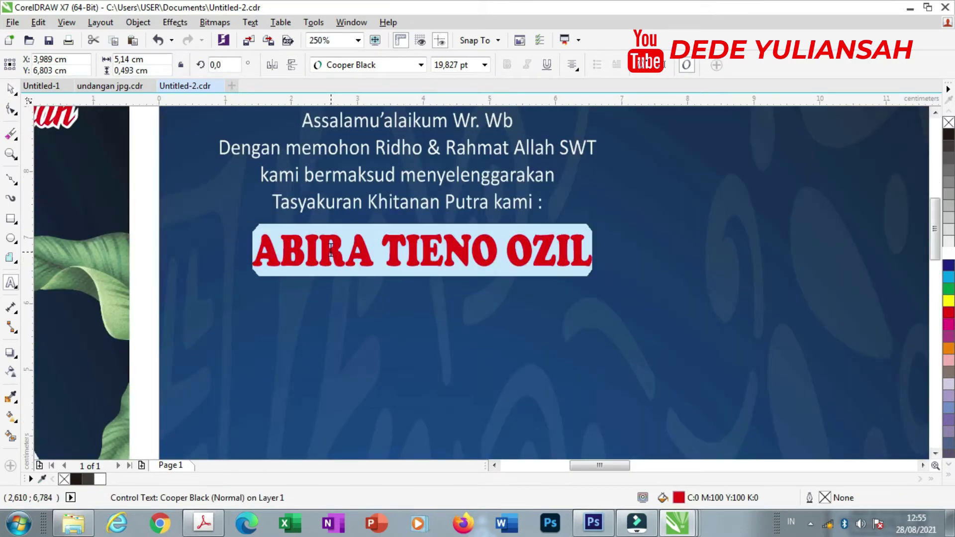
{"action": "type", "text": "I"}
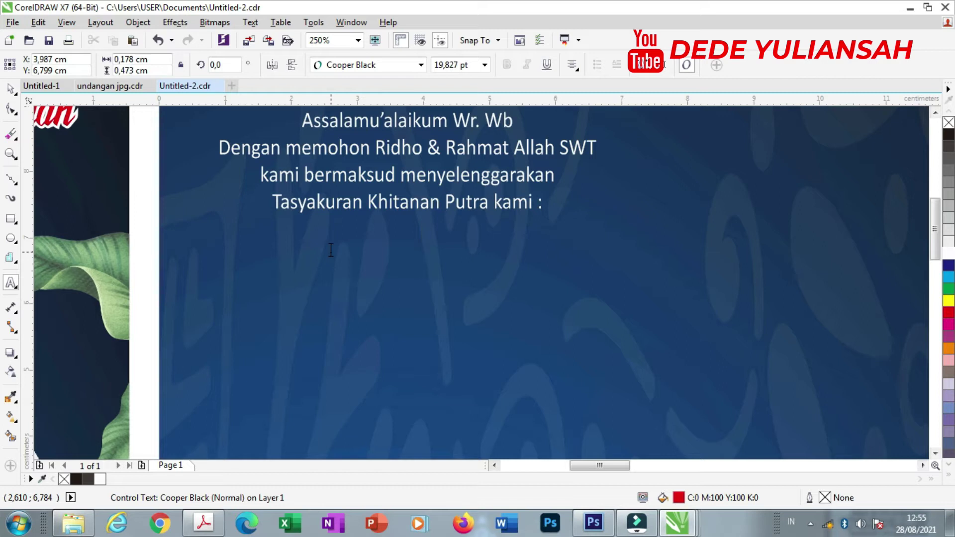
{"action": "type", "text": "Saputra"}
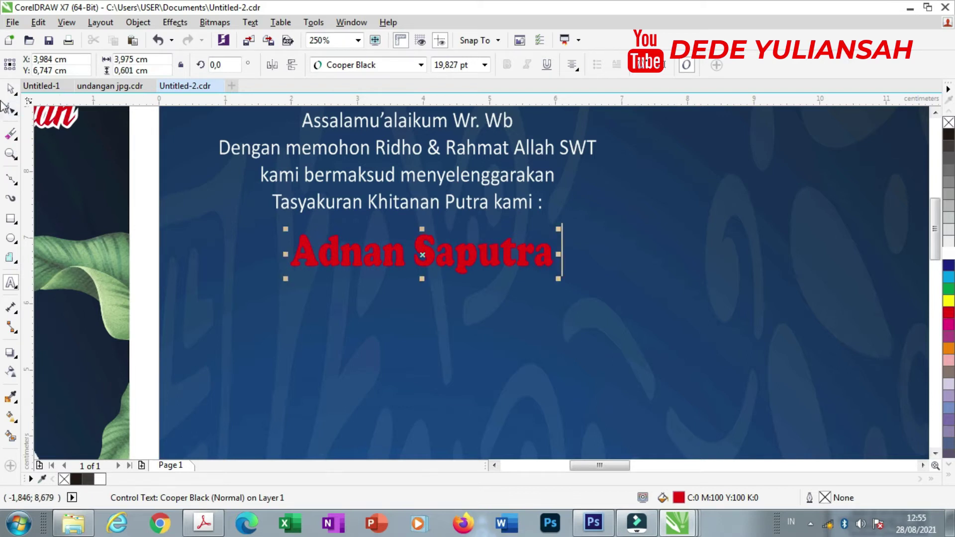
{"action": "left_click", "coordinate": [10, 88]}
{"action": "scroll", "coordinate": [486, 266], "scroll_direction": "down", "scroll_amount": 2}
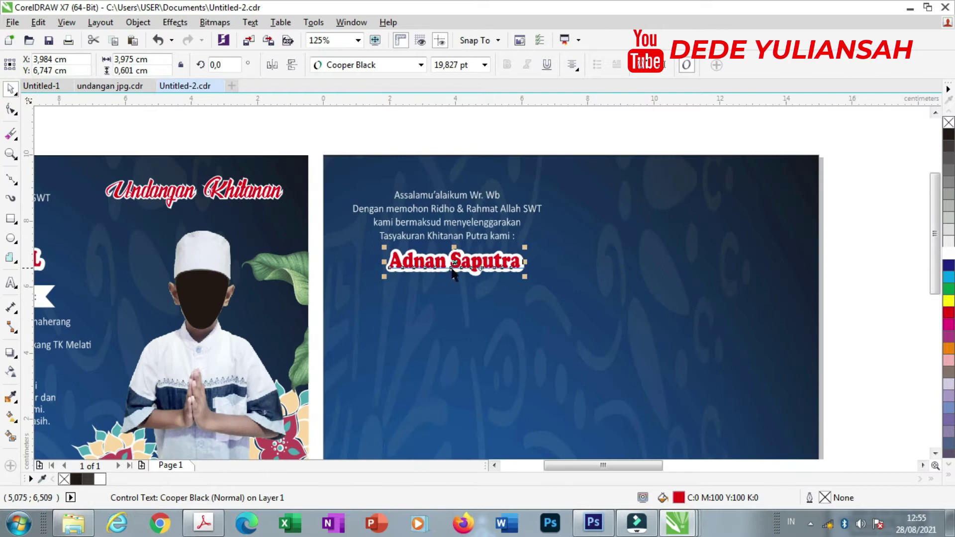
- Adjust the name's white contour offset to 0.056 cm with the Contour tool
{"action": "scroll", "coordinate": [508, 265], "scroll_direction": "up", "scroll_amount": 4}
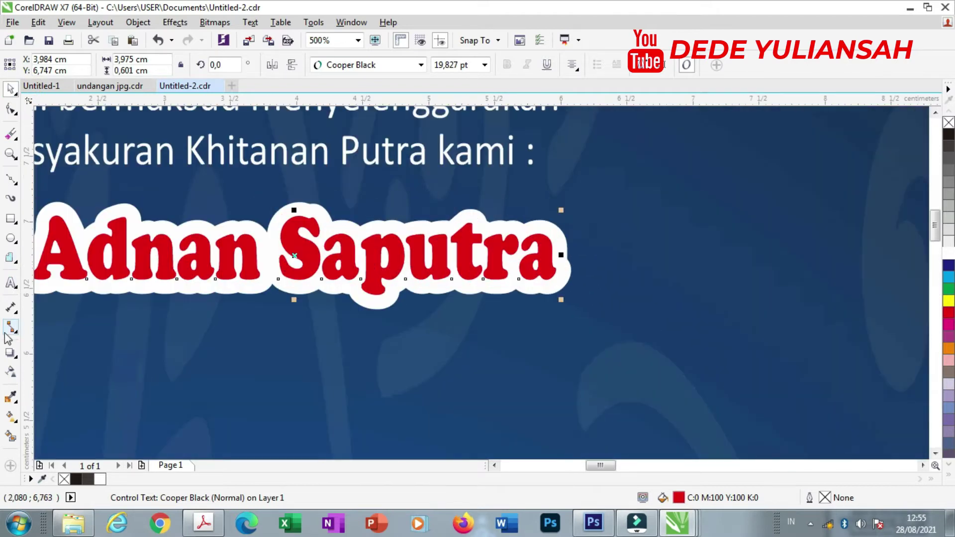
{"action": "left_click", "coordinate": [16, 359]}
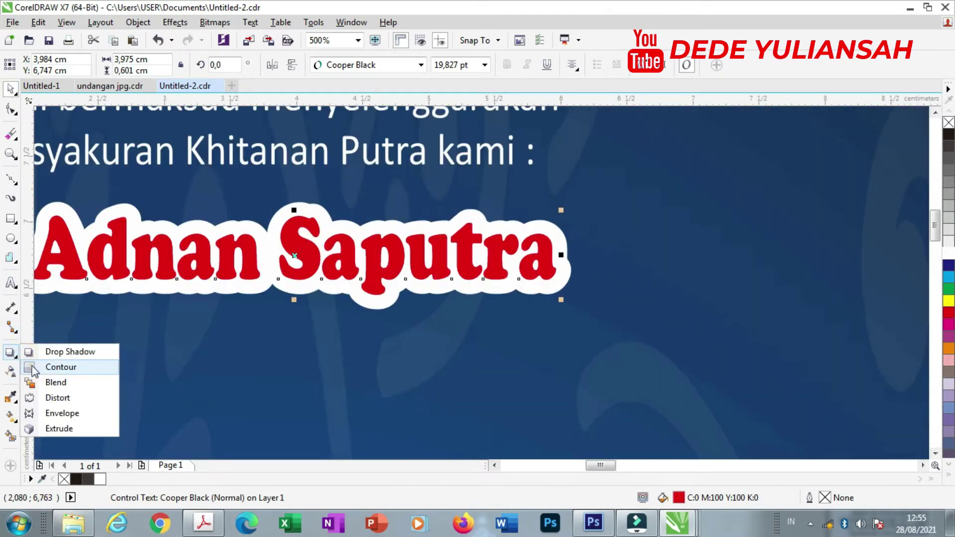
{"action": "left_click", "coordinate": [33, 368]}
{"action": "scroll", "coordinate": [442, 292], "scroll_direction": "down", "scroll_amount": 2}
{"action": "scroll", "coordinate": [229, 268], "scroll_direction": "up", "scroll_amount": 6}
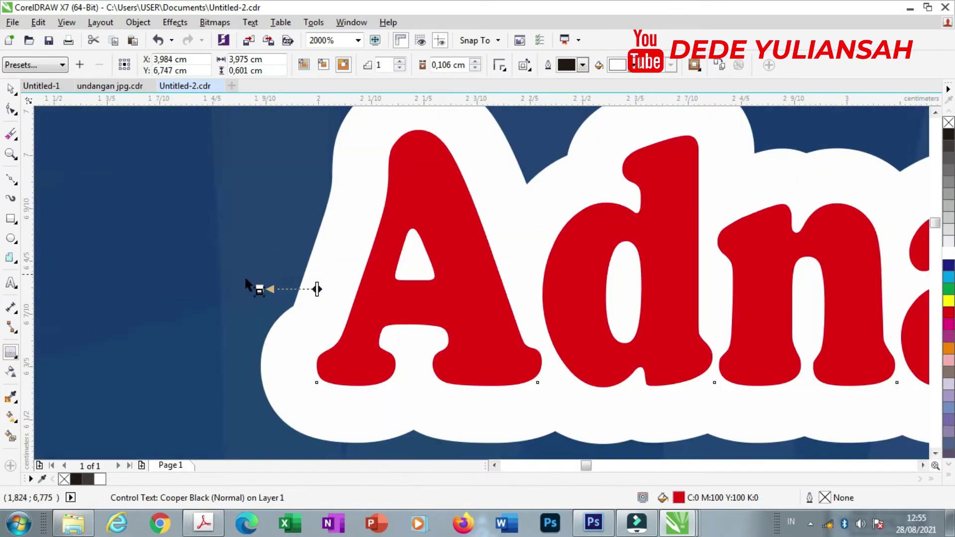
{"action": "mouse_move", "coordinate": [316, 288]}
{"action": "left_mouse_down"}
{"action": "mouse_move", "coordinate": [288, 298]}
{"action": "mouse_move", "coordinate": [287, 289]}
{"action": "left_mouse_up"}
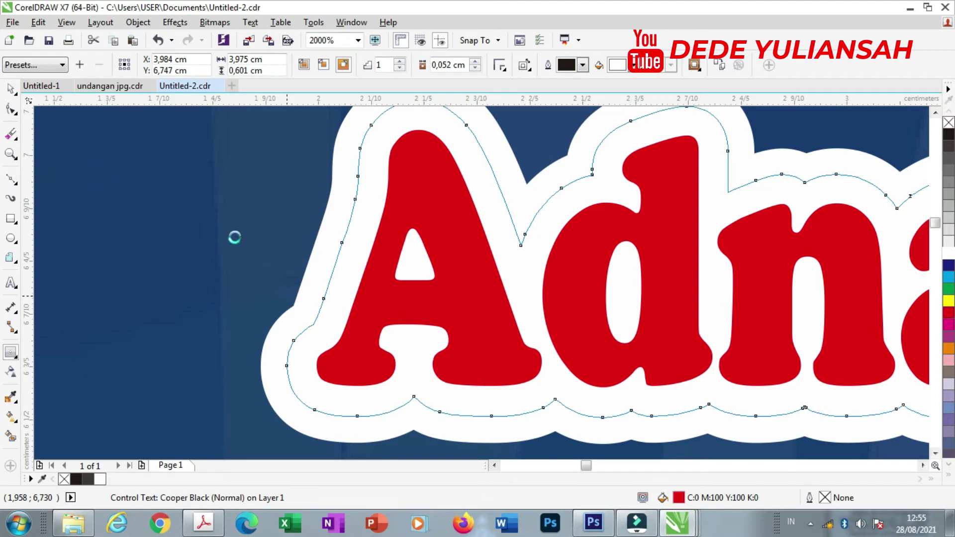
- Select the name and check its placement under the greeting
{"action": "scroll", "coordinate": [436, 142], "scroll_direction": "down", "scroll_amount": 3}
{"action": "scroll", "coordinate": [436, 141], "scroll_direction": "down", "scroll_amount": 3}
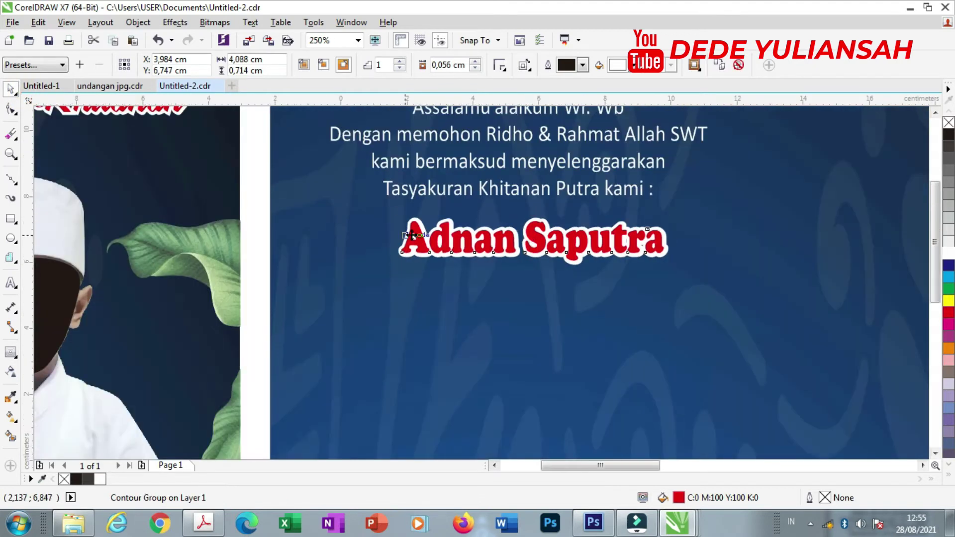
{"action": "scroll", "coordinate": [436, 142], "scroll_direction": "down", "scroll_amount": 4}
{"action": "scroll", "coordinate": [447, 228], "scroll_direction": "up", "scroll_amount": 2}
{"action": "scroll", "coordinate": [448, 229], "scroll_direction": "up", "scroll_amount": 2}
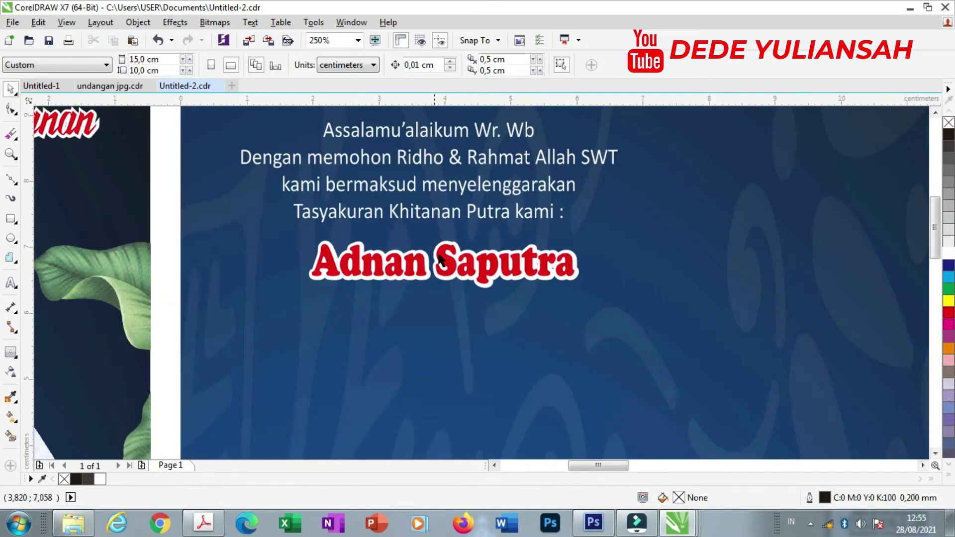
{"action": "left_click", "coordinate": [419, 271]}
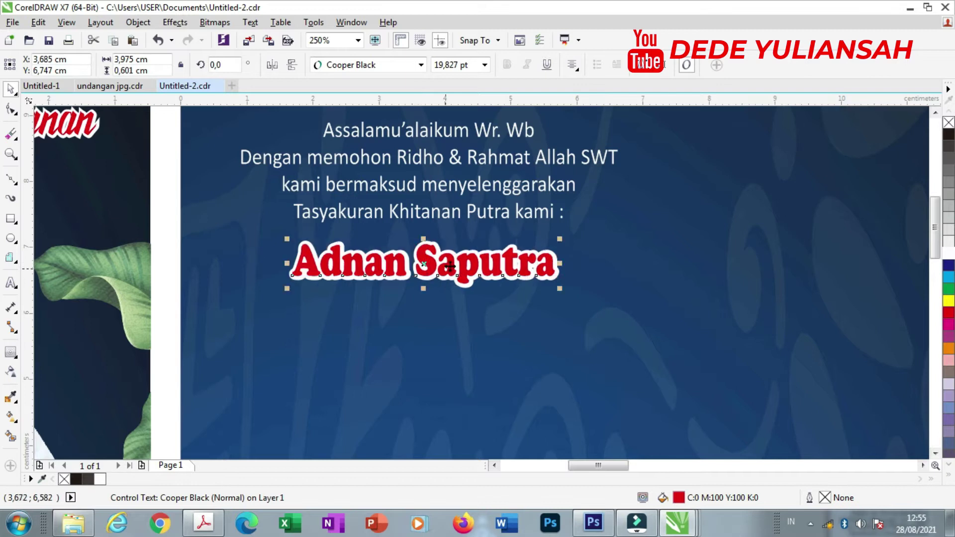
{"action": "scroll", "coordinate": [455, 265], "scroll_direction": "down", "scroll_amount": 2}
{"action": "scroll", "coordinate": [456, 265], "scroll_direction": "down", "scroll_amount": 2}
- Draw a wide white rectangle with no outline below the name
{"action": "left_click", "coordinate": [457, 172]}
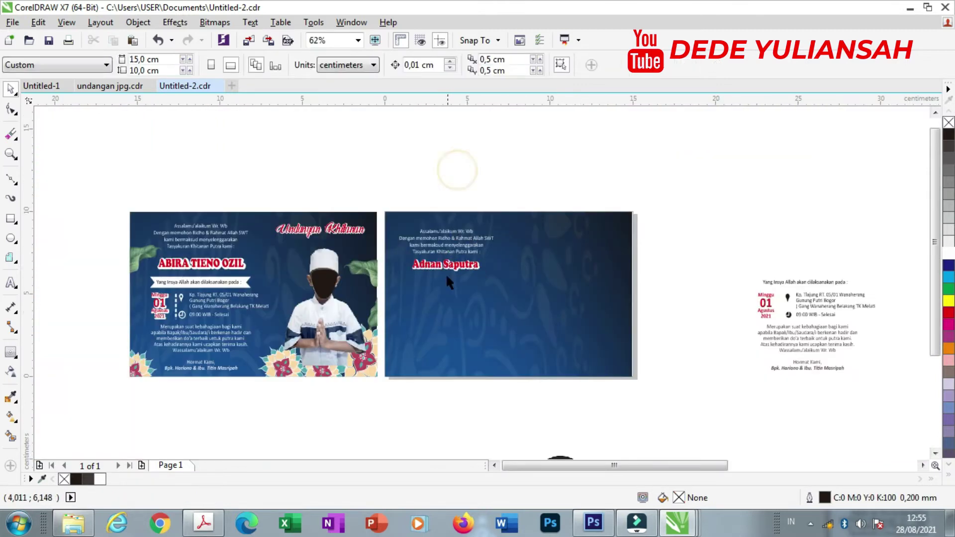
{"action": "scroll", "coordinate": [446, 273], "scroll_direction": "up", "scroll_amount": 2}
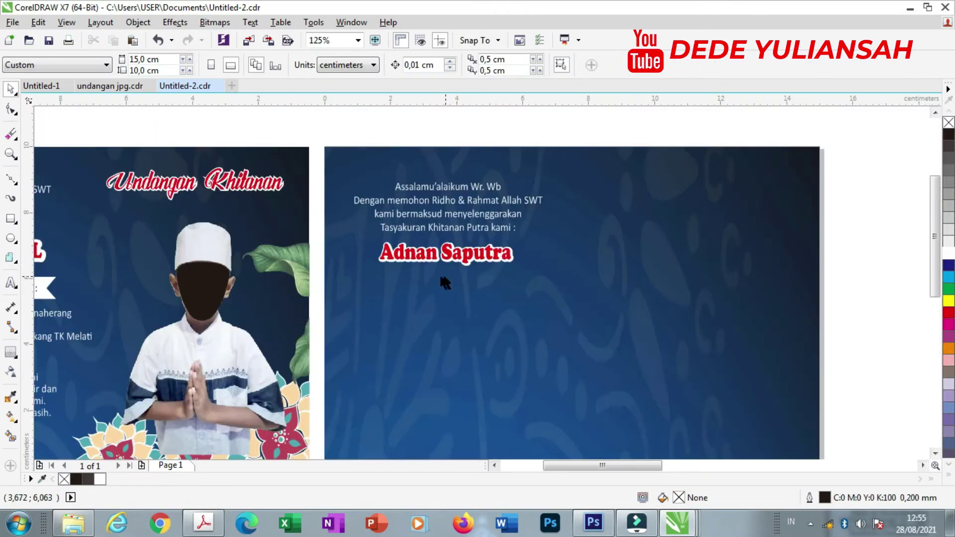
{"action": "left_click", "coordinate": [11, 219]}
{"action": "left_click_drag", "start_coordinate": [383, 301], "coordinate": [550, 301]}
{"action": "left_click", "coordinate": [948, 251]}
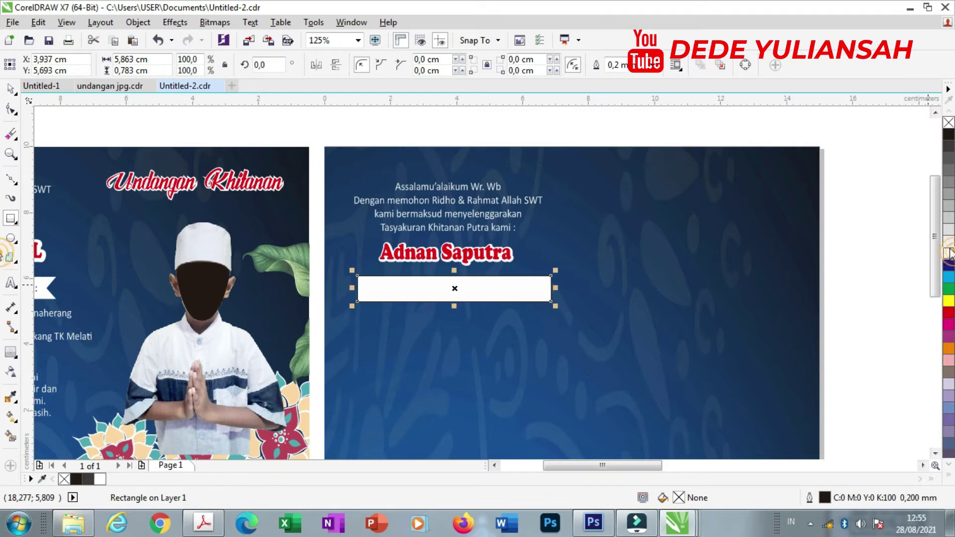
{"action": "right_click", "coordinate": [949, 123]}
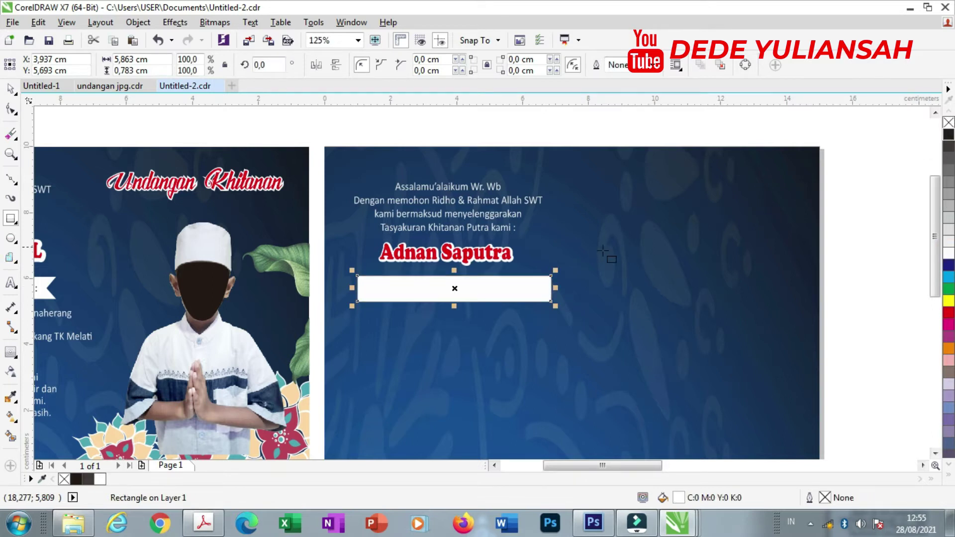
{"action": "scroll", "coordinate": [597, 254], "scroll_direction": "down", "scroll_amount": 2}
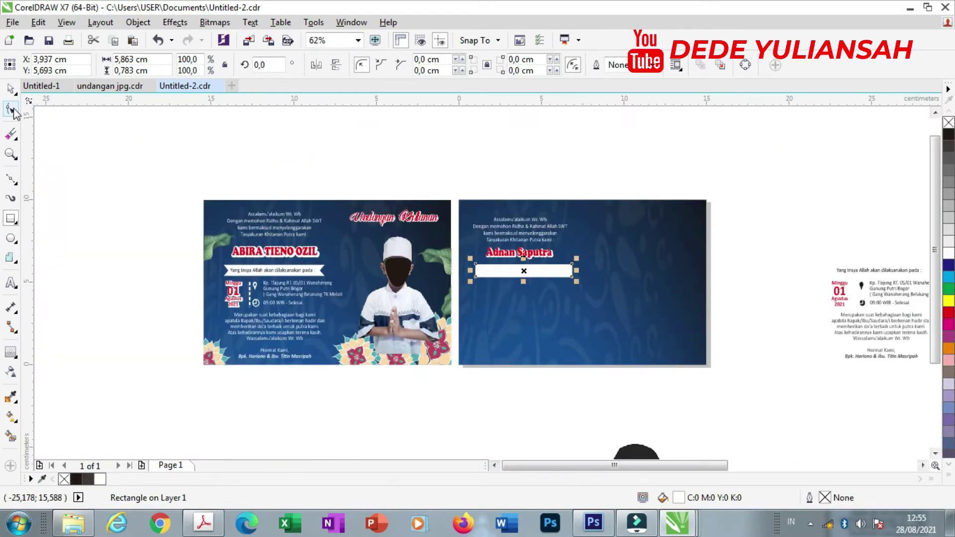
- Shift the greeting, name and white bar together to the right
{"action": "left_click", "coordinate": [11, 88]}
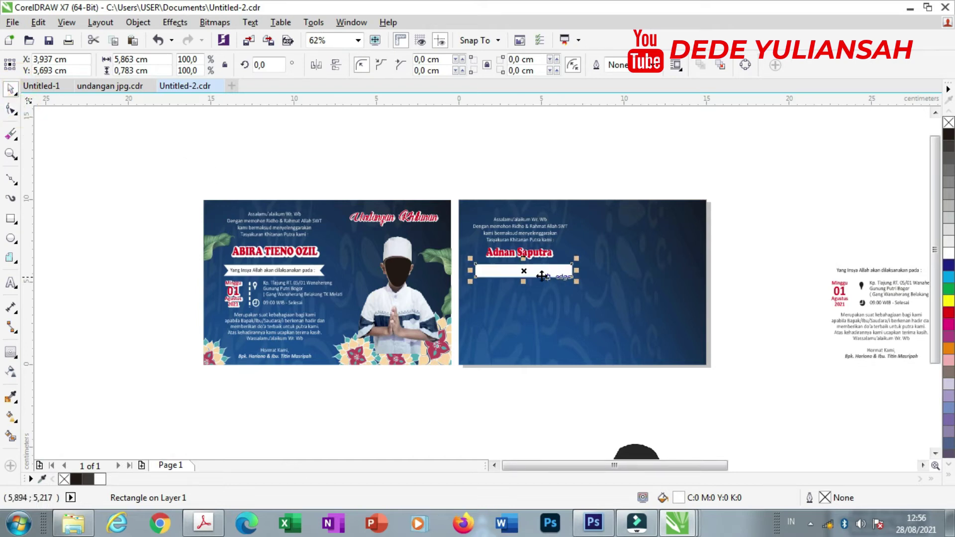
{"action": "scroll", "coordinate": [524, 271], "scroll_direction": "up", "scroll_amount": 2}
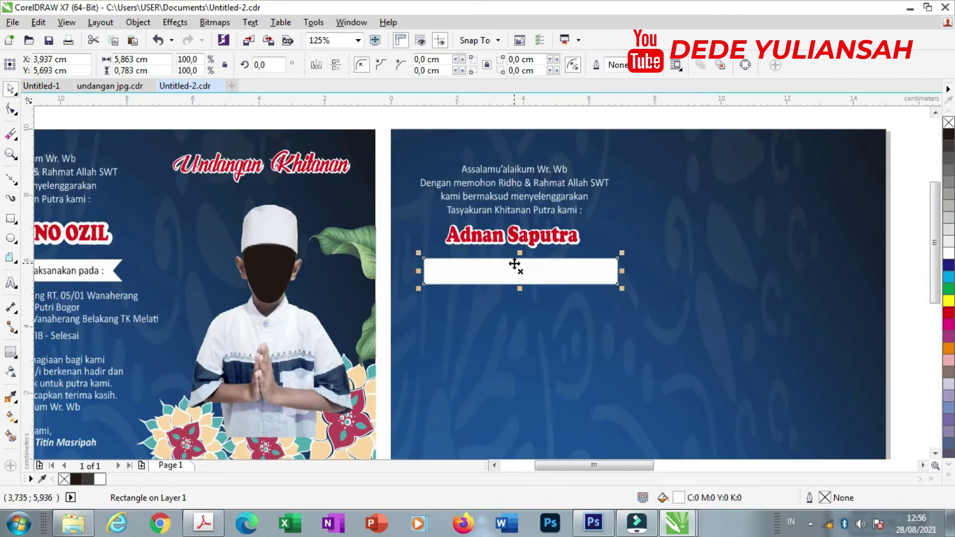
{"action": "scroll", "coordinate": [515, 265], "scroll_direction": "down", "scroll_amount": 2}
{"action": "left_click_drag", "start_coordinate": [463, 171], "coordinate": [572, 273]}
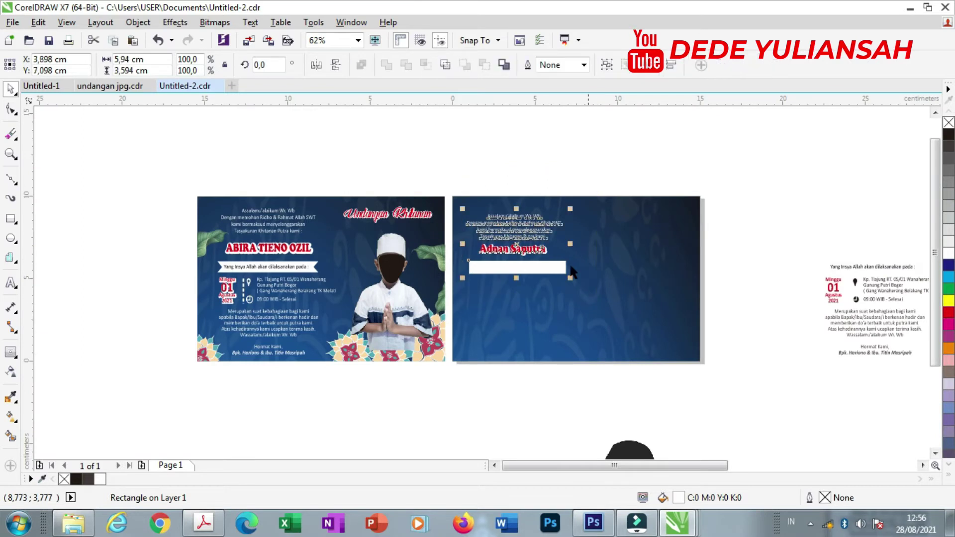
{"action": "scroll", "coordinate": [572, 272], "scroll_direction": "up", "scroll_amount": 2}
{"action": "scroll", "coordinate": [532, 215], "scroll_direction": "up", "scroll_amount": 2}
{"action": "left_click_drag", "start_coordinate": [532, 213], "coordinate": [597, 224]}
{"action": "scroll", "coordinate": [463, 230], "scroll_direction": "down", "scroll_amount": 1}
- Stretch the white bar wider to the right
{"action": "left_click", "coordinate": [434, 139]}
{"action": "scroll", "coordinate": [428, 299], "scroll_direction": "down", "scroll_amount": 1}
{"action": "scroll", "coordinate": [429, 301], "scroll_direction": "up", "scroll_amount": 1}
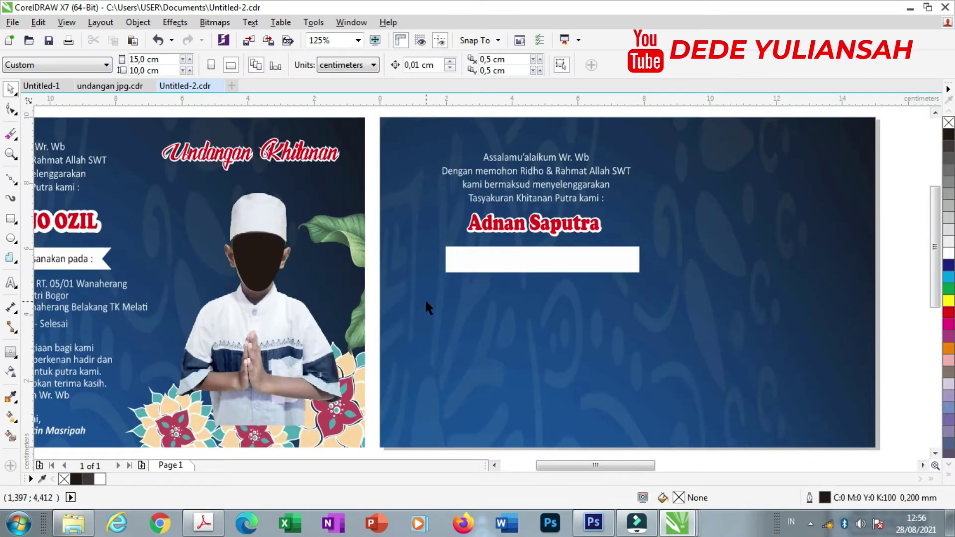
{"action": "left_click", "coordinate": [496, 255]}
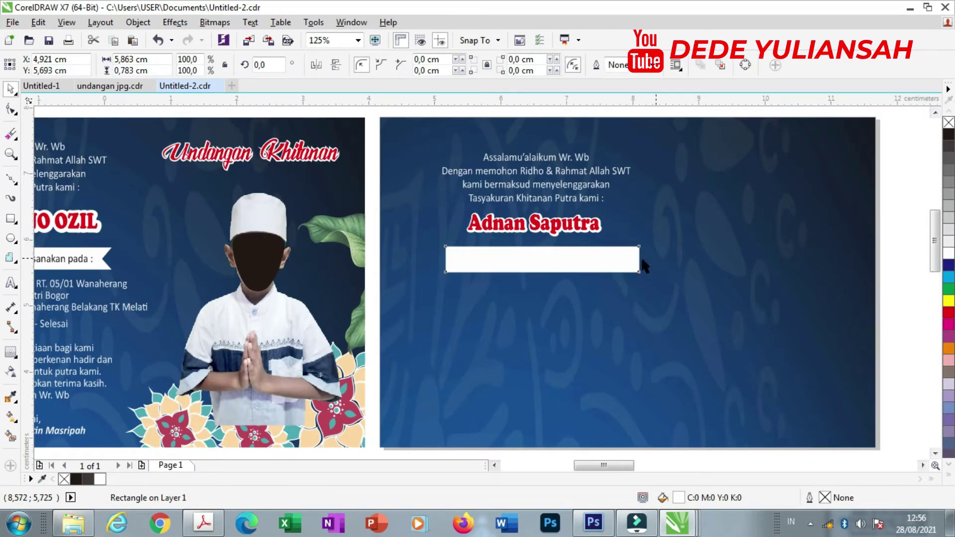
{"action": "scroll", "coordinate": [641, 256], "scroll_direction": "up", "scroll_amount": 2}
{"action": "left_click_drag", "start_coordinate": [605, 259], "coordinate": [661, 264]}
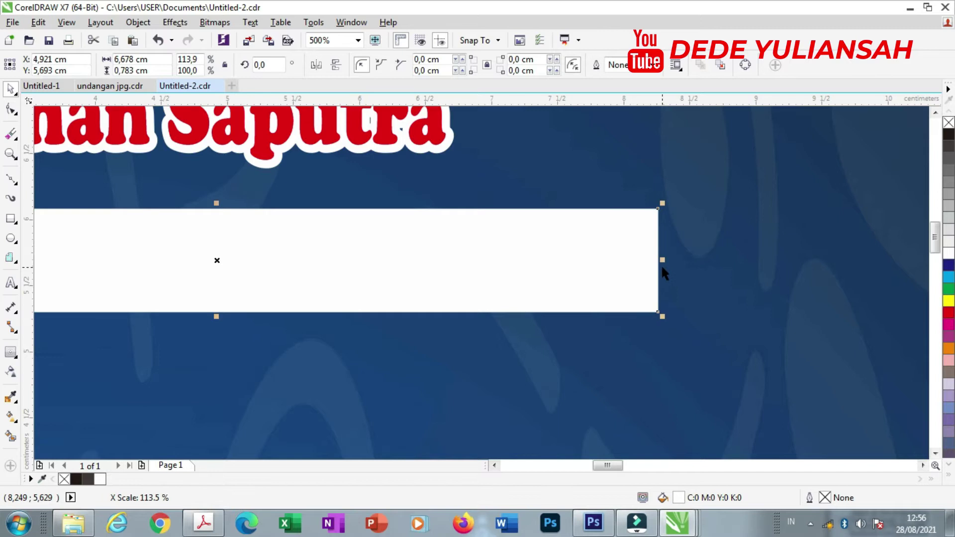
{"action": "scroll", "coordinate": [661, 264], "scroll_direction": "down", "scroll_amount": 1}
- Convert the white bar to curves and notch its left end inward
{"action": "right_click", "coordinate": [604, 266]}
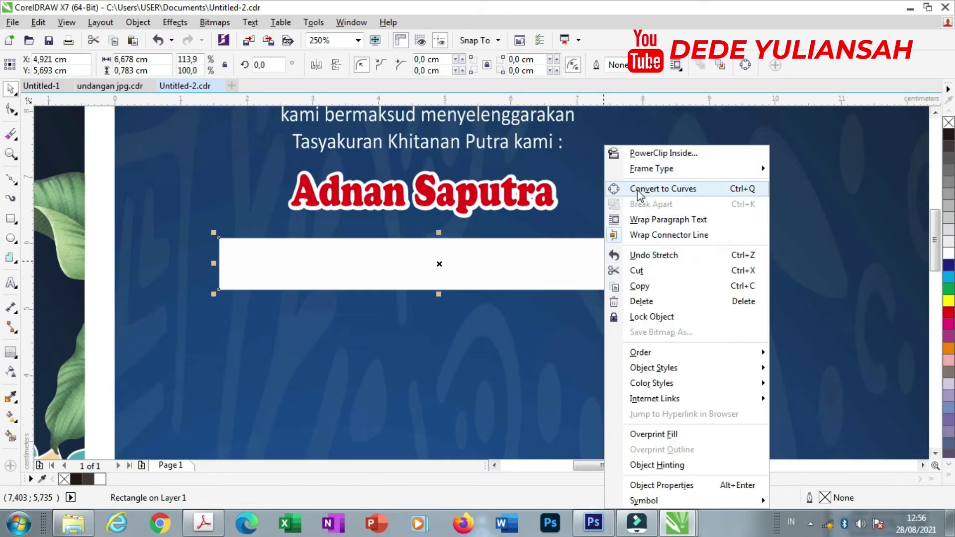
{"action": "left_click", "coordinate": [639, 189]}
{"action": "left_click", "coordinate": [13, 108]}
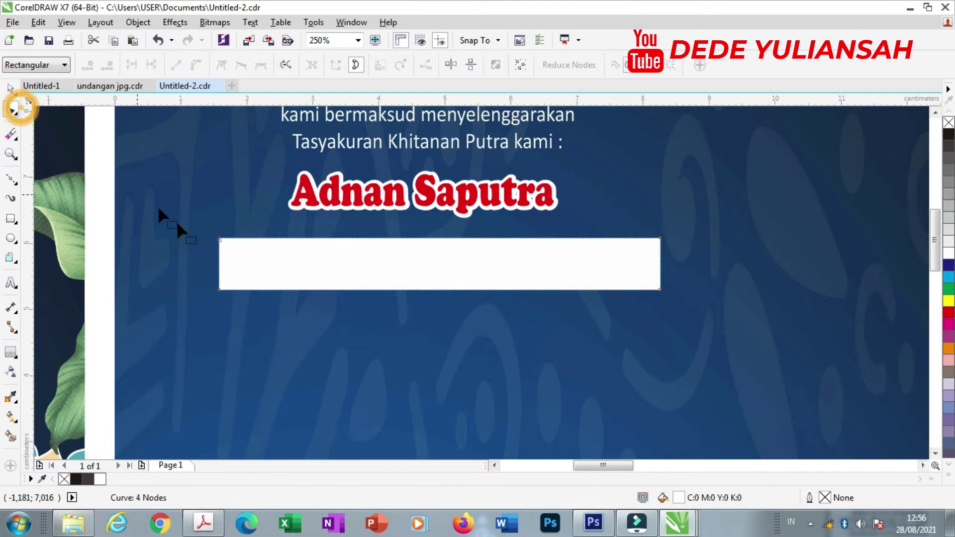
{"action": "scroll", "coordinate": [219, 263], "scroll_direction": "up", "scroll_amount": 1}
{"action": "double_click", "coordinate": [220, 264]}
{"action": "left_click_drag", "start_coordinate": [220, 264], "coordinate": [276, 266]}
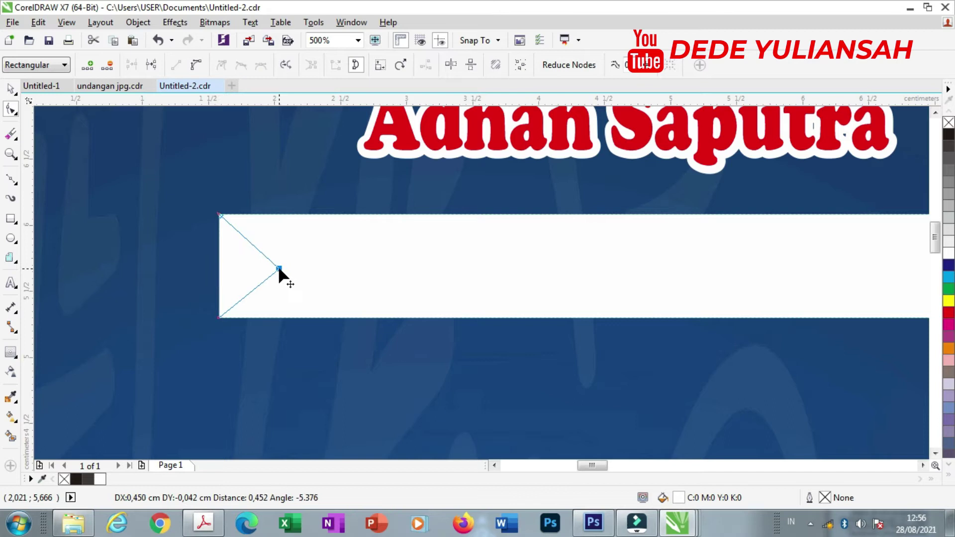
{"action": "scroll", "coordinate": [217, 260], "scroll_direction": "down", "scroll_amount": 2}
{"action": "scroll", "coordinate": [452, 258], "scroll_direction": "up", "scroll_amount": 2}
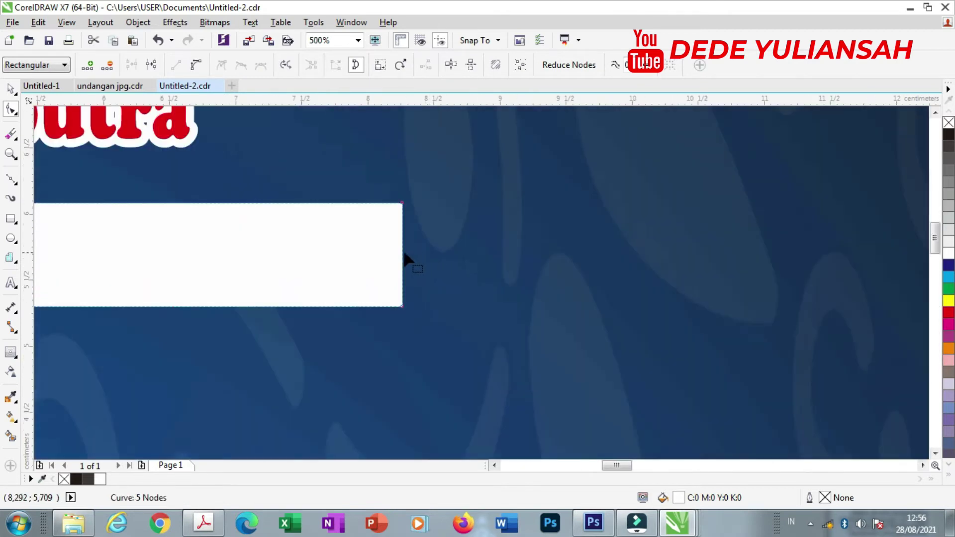
- Notch the bar's right end inward to complete the ribbon banner
{"action": "left_click", "coordinate": [401, 254]}
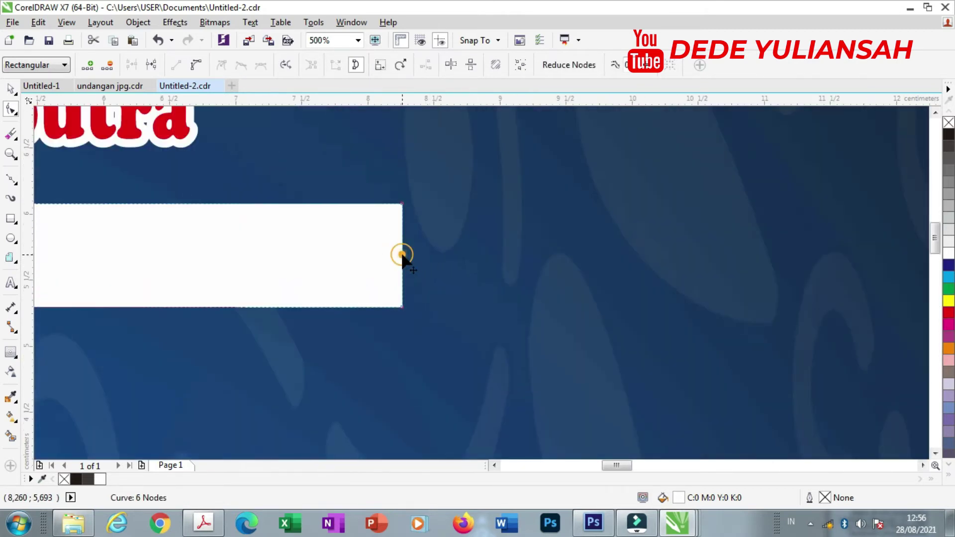
{"action": "left_click", "coordinate": [402, 254]}
{"action": "left_click_drag", "start_coordinate": [402, 254], "coordinate": [339, 254]}
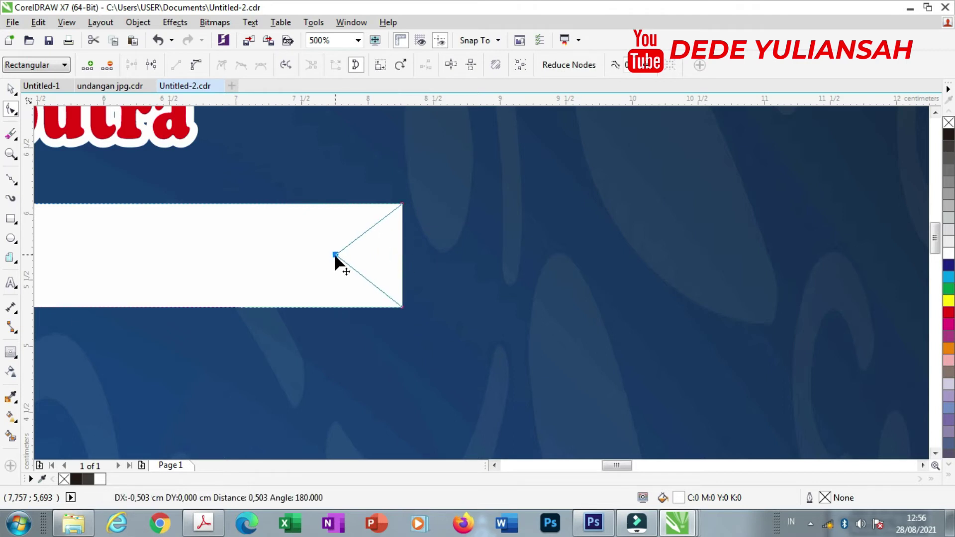
{"action": "scroll", "coordinate": [524, 244], "scroll_direction": "down", "scroll_amount": 3}
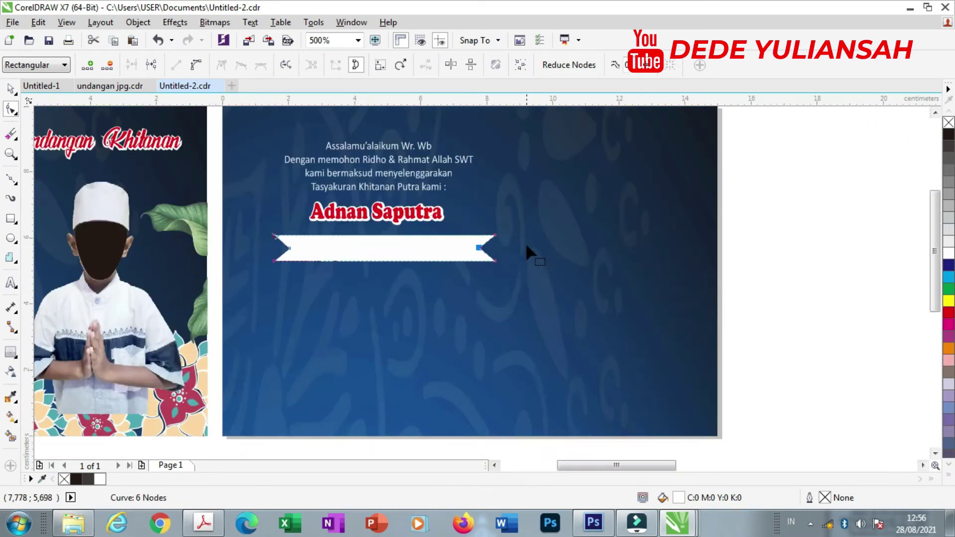
{"action": "scroll", "coordinate": [520, 243], "scroll_direction": "down", "scroll_amount": 2}
{"action": "left_click", "coordinate": [11, 89]}
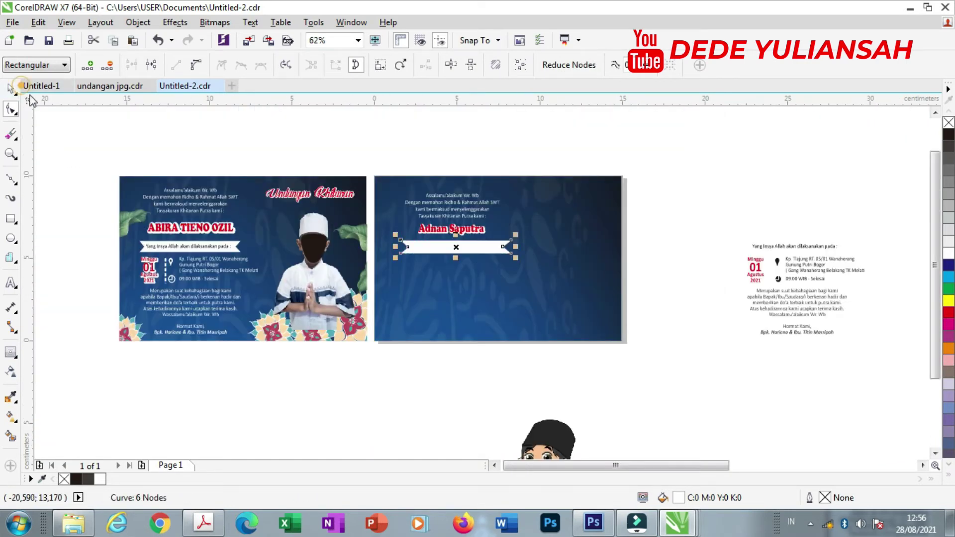
{"action": "left_click", "coordinate": [591, 141]}
{"action": "scroll", "coordinate": [460, 248], "scroll_direction": "up", "scroll_amount": 2}
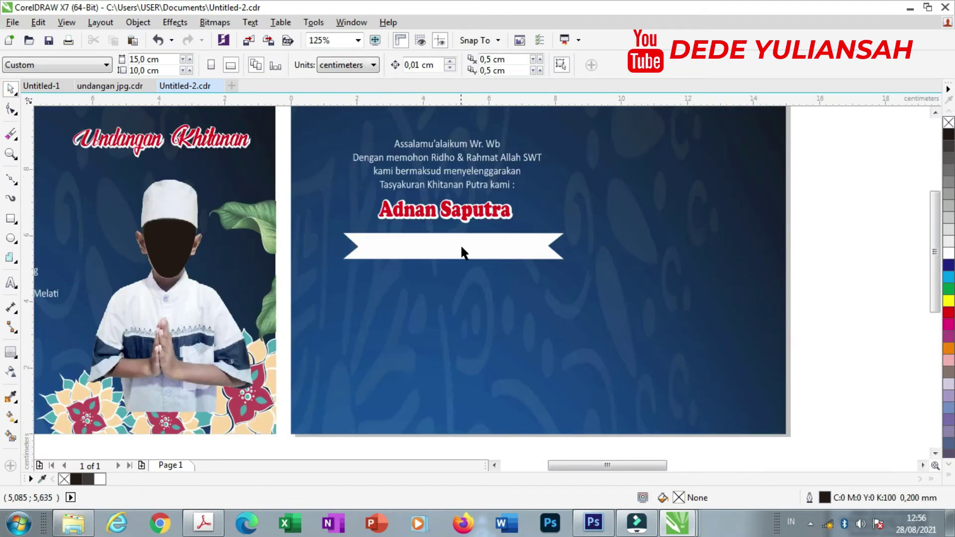
{"action": "scroll", "coordinate": [461, 246], "scroll_direction": "down", "scroll_amount": 2}
- Centre the 'Yang Insya Allah akan dilaksanakan pada :' line on the ribbon
{"action": "left_click_drag", "start_coordinate": [773, 249], "coordinate": [431, 244]}
{"action": "scroll", "coordinate": [453, 245], "scroll_direction": "up", "scroll_amount": 2}
{"action": "scroll", "coordinate": [454, 246], "scroll_direction": "up", "scroll_amount": 1}
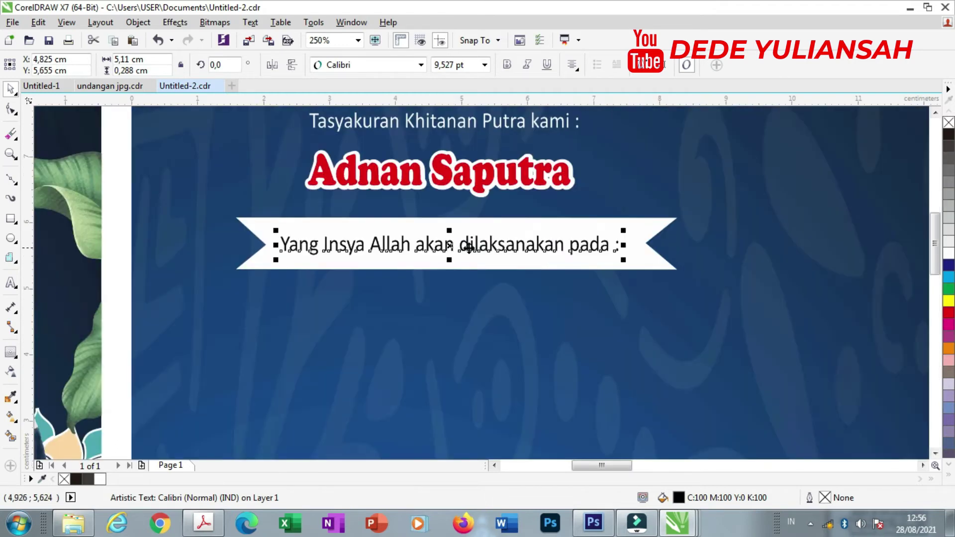
{"action": "left_click_drag", "start_coordinate": [471, 245], "coordinate": [476, 245]}
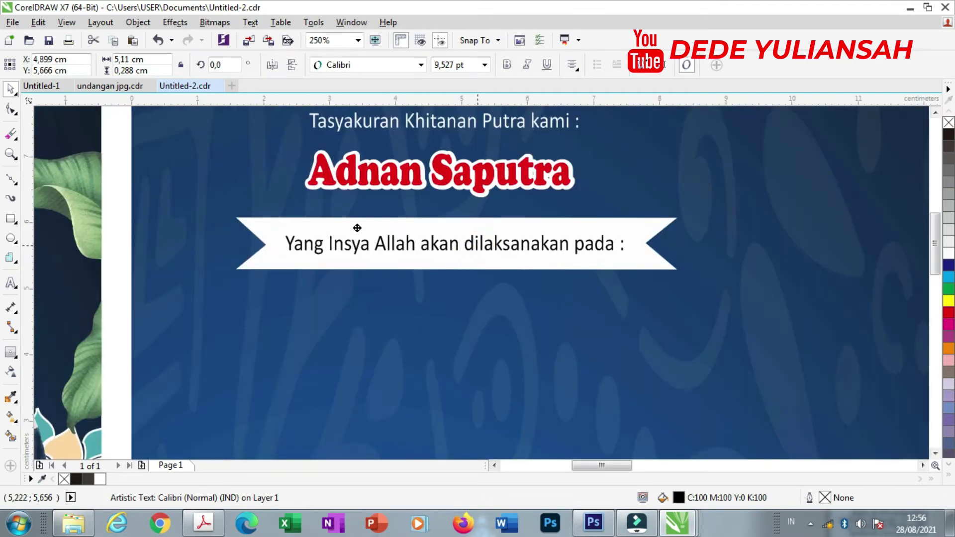
- Zoom out and select the event-details text group beside the cards
{"action": "scroll", "coordinate": [369, 223], "scroll_direction": "down", "scroll_amount": 1}
{"action": "scroll", "coordinate": [659, 222], "scroll_direction": "down", "scroll_amount": 1}
{"action": "scroll", "coordinate": [699, 243], "scroll_direction": "down", "scroll_amount": 1}
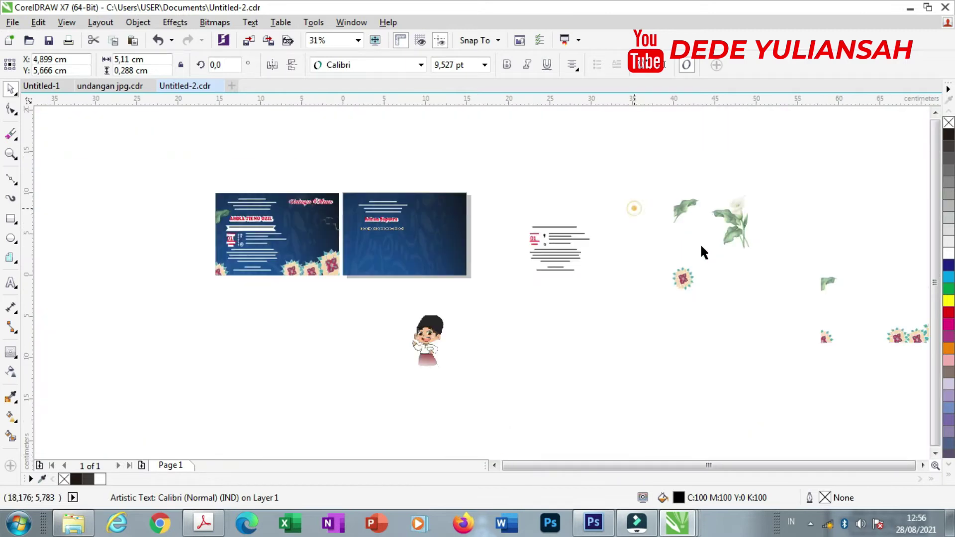
{"action": "left_click_drag", "start_coordinate": [746, 261], "coordinate": [665, 268]}
{"action": "left_click_drag", "start_coordinate": [511, 216], "coordinate": [600, 282]}
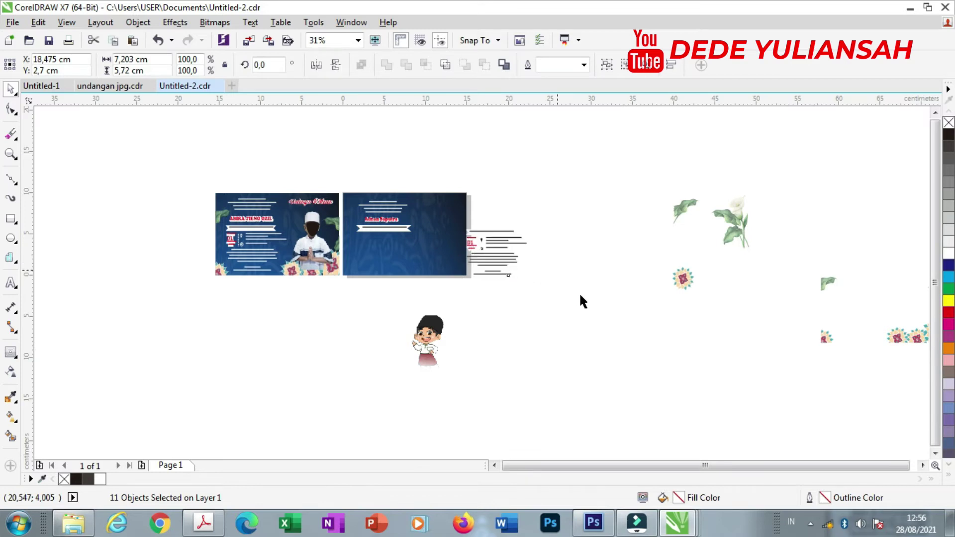
- Move the event-details text group onto the second card below the ribbon
{"action": "left_click", "coordinate": [579, 294]}
{"action": "left_click_drag", "start_coordinate": [518, 227], "coordinate": [591, 273]}
{"action": "left_click_drag", "start_coordinate": [560, 234], "coordinate": [382, 254]}
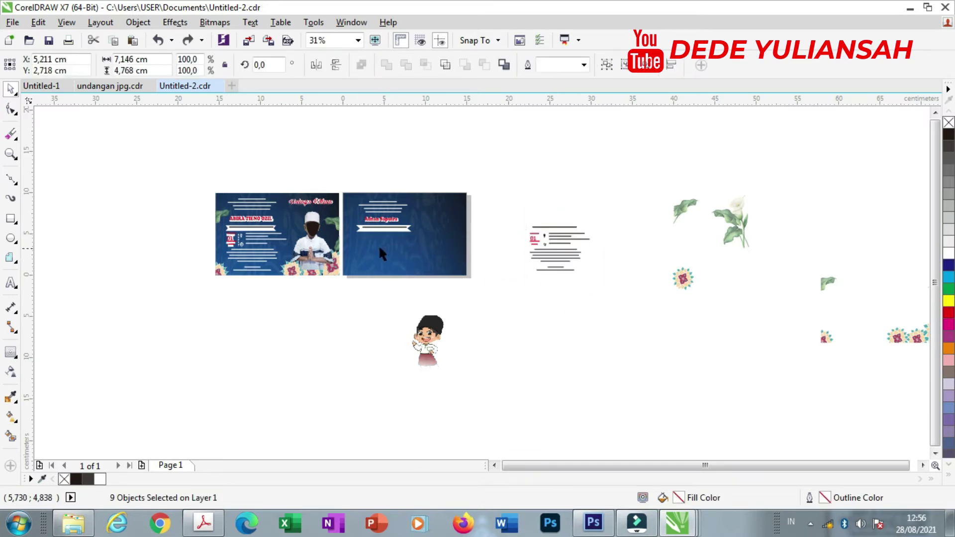
{"action": "scroll", "coordinate": [378, 246], "scroll_direction": "up", "scroll_amount": 3}
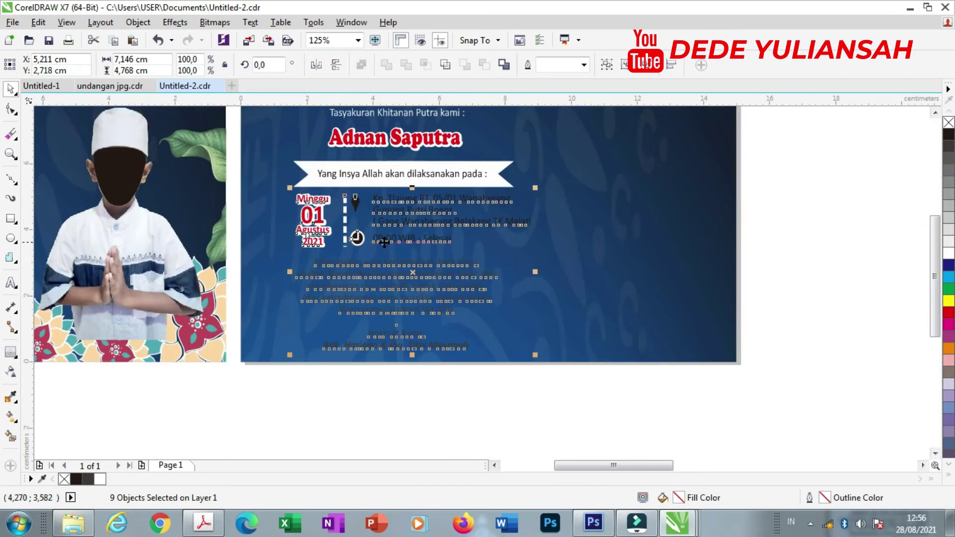
- Select the date, location, time and closing text and zoom to inspect the layout
{"action": "left_click_drag", "start_coordinate": [613, 409], "coordinate": [254, 250]}
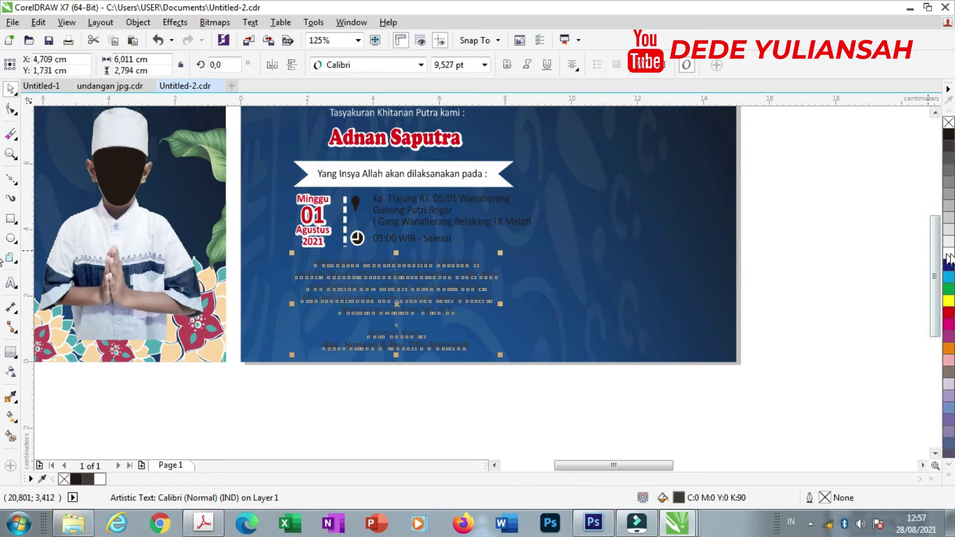
{"action": "mouse_move", "coordinate": [803, 296]}
{"action": "left_mouse_down"}
{"action": "mouse_move", "coordinate": [514, 239]}
{"action": "mouse_move", "coordinate": [361, 188]}
{"action": "left_mouse_up"}
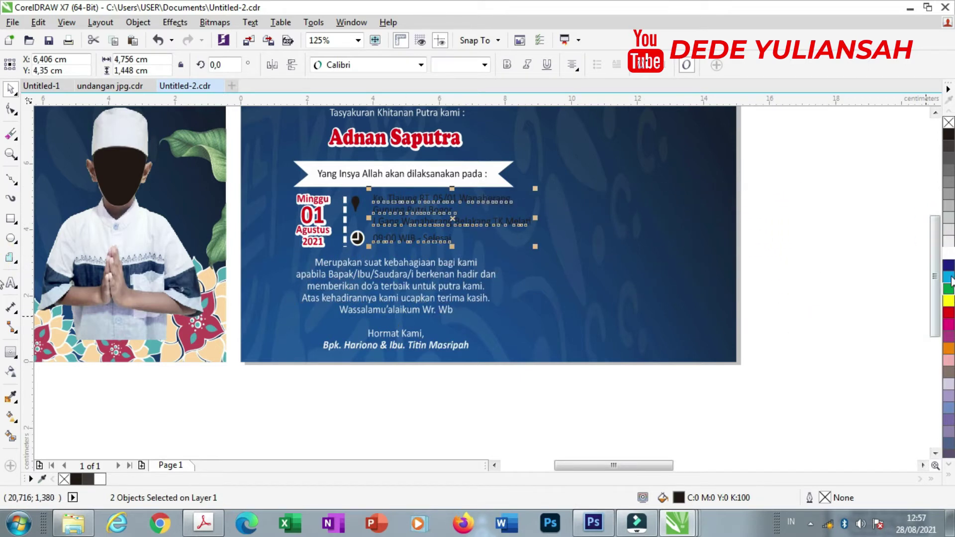
{"action": "left_click", "coordinate": [847, 269]}
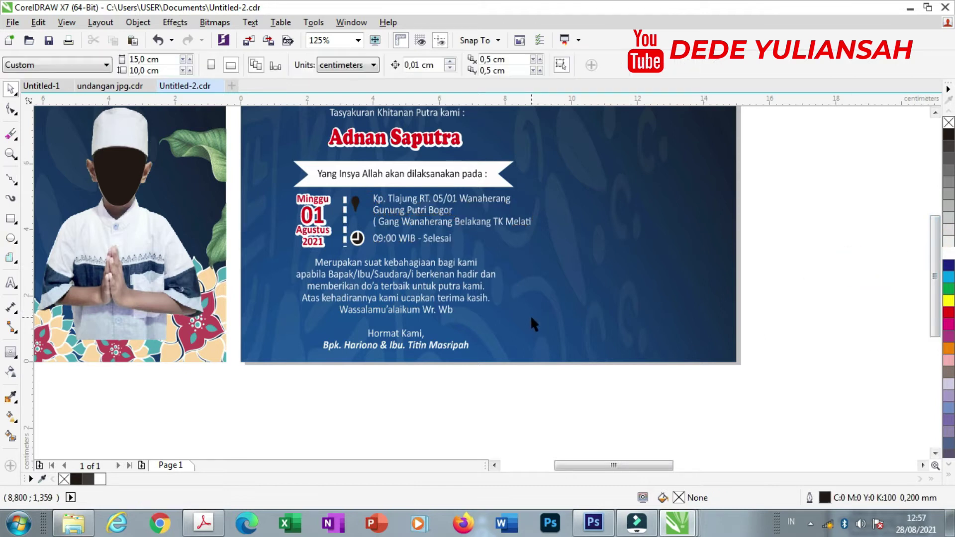
{"action": "scroll", "coordinate": [494, 351], "scroll_direction": "down", "scroll_amount": 2}
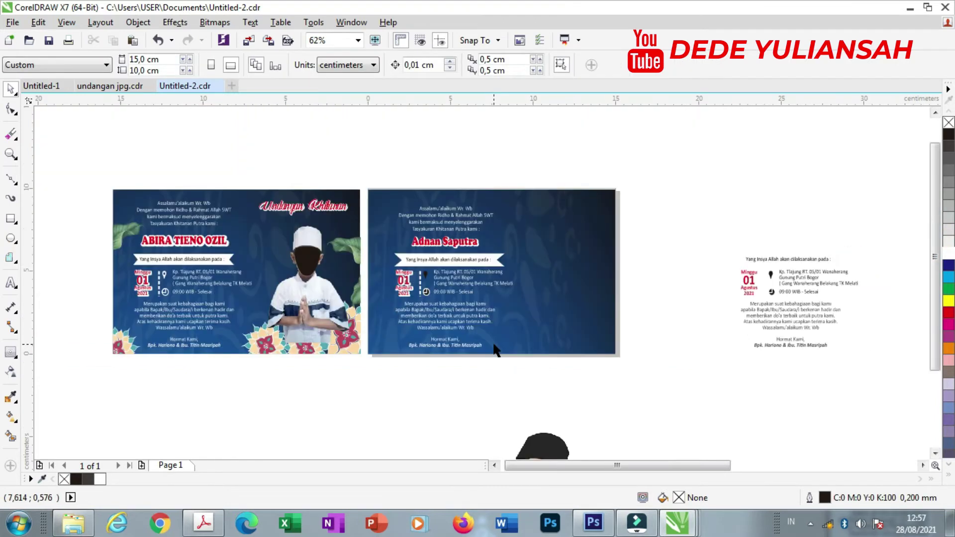
{"action": "left_click_drag", "start_coordinate": [373, 171], "coordinate": [555, 367]}
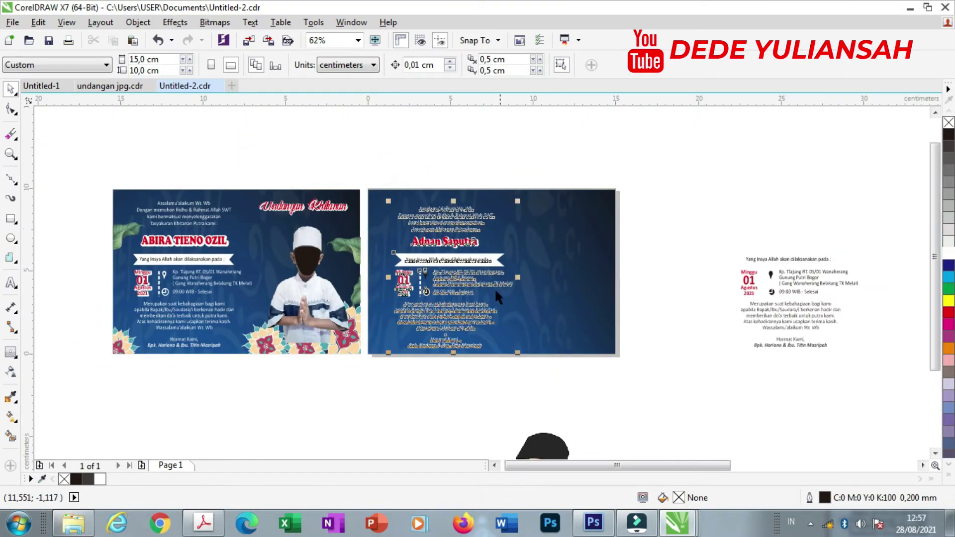
{"action": "scroll", "coordinate": [456, 209], "scroll_direction": "up", "scroll_amount": 2}
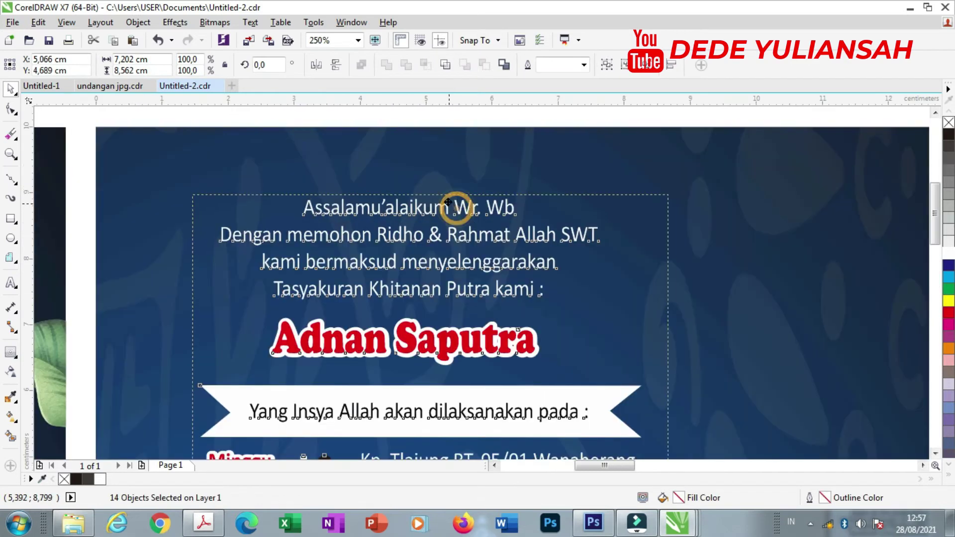
{"action": "scroll", "coordinate": [452, 205], "scroll_direction": "down", "scroll_amount": 1}
{"action": "scroll", "coordinate": [444, 198], "scroll_direction": "down", "scroll_amount": 1}
{"action": "scroll", "coordinate": [444, 198], "scroll_direction": "down", "scroll_amount": 1}
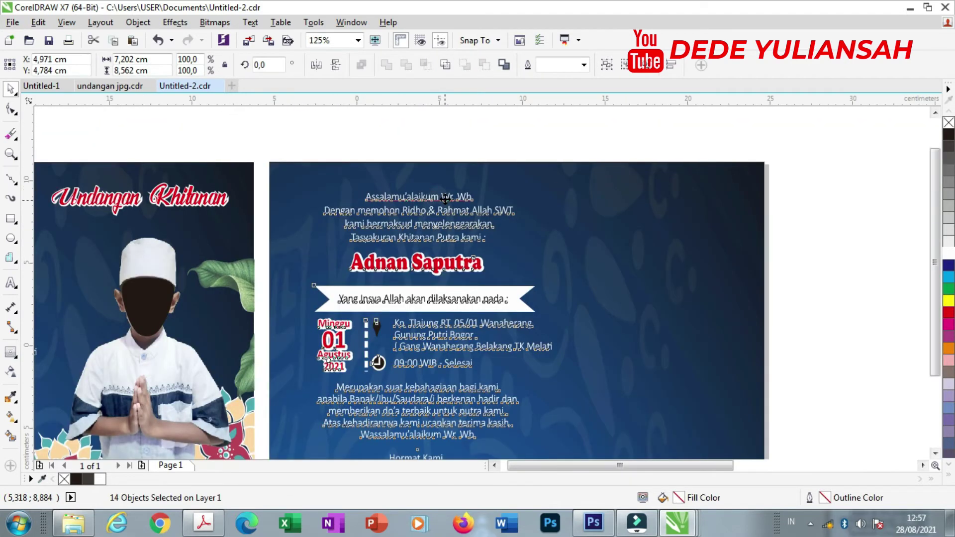
{"action": "scroll", "coordinate": [444, 199], "scroll_direction": "down", "scroll_amount": 1}
- Replace the father's name in the second card's closing line with the new name
{"action": "scroll", "coordinate": [429, 338], "scroll_direction": "up", "scroll_amount": 2}
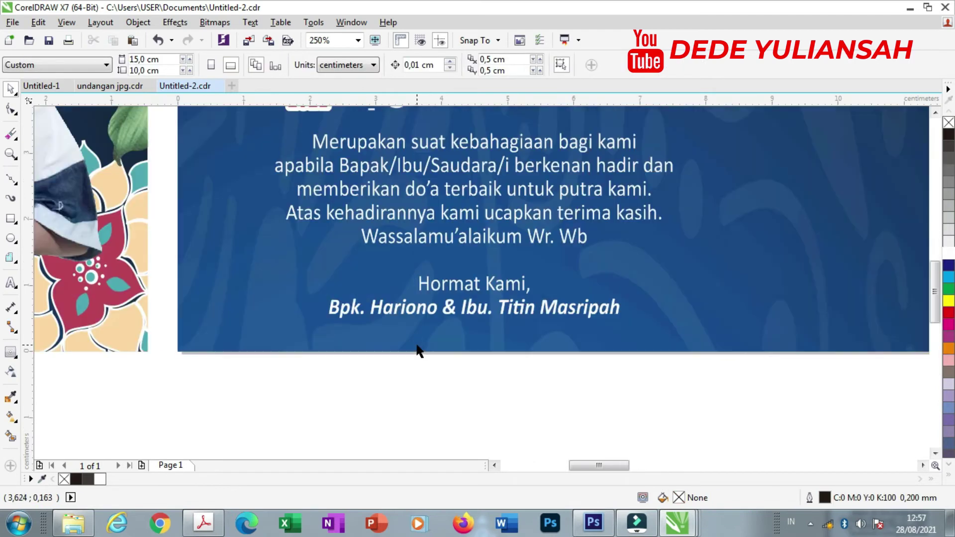
{"action": "double_click", "coordinate": [407, 309]}
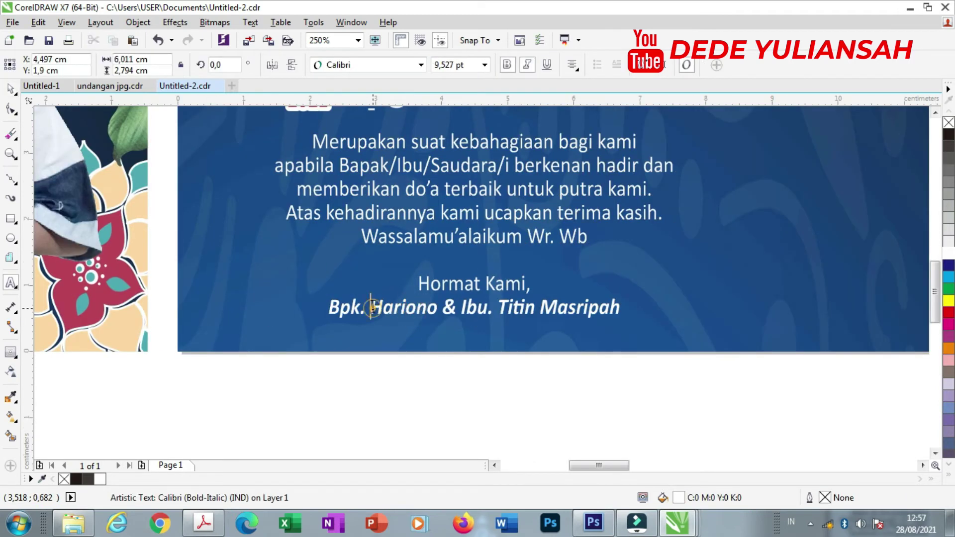
{"action": "left_click_drag", "start_coordinate": [372, 307], "coordinate": [427, 311]}
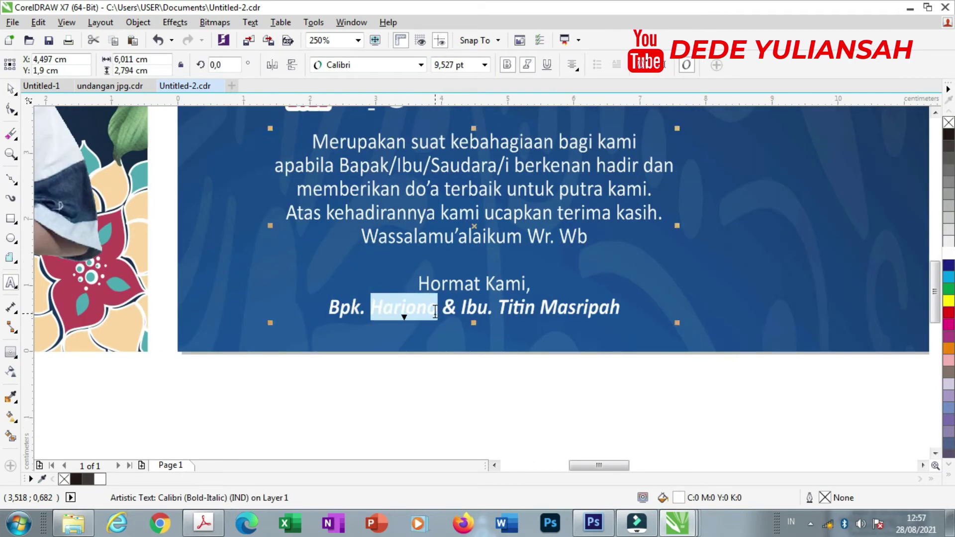
{"action": "type", "text": "Widi"}
{"action": "key", "text": "BackSpace"}
{"action": "type", "text": "odo"}
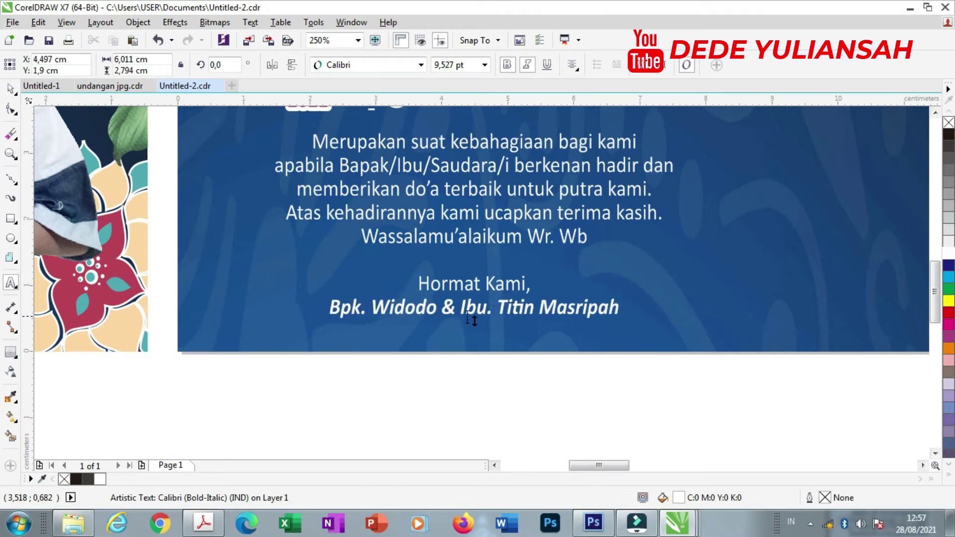
- Replace the mother's name in the same signature line with the new name
{"action": "left_click_drag", "start_coordinate": [500, 307], "coordinate": [668, 339]}
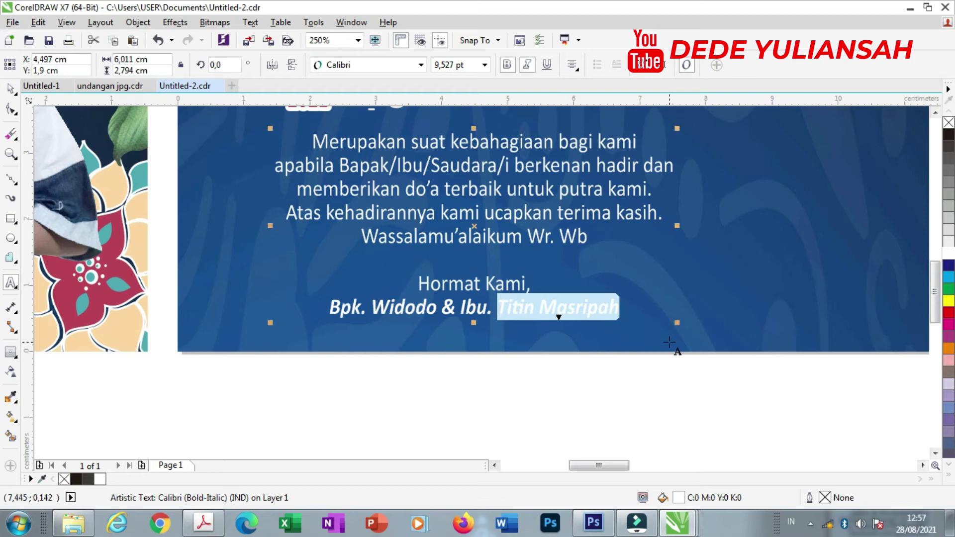
{"action": "type", "text": "Munaroh"}
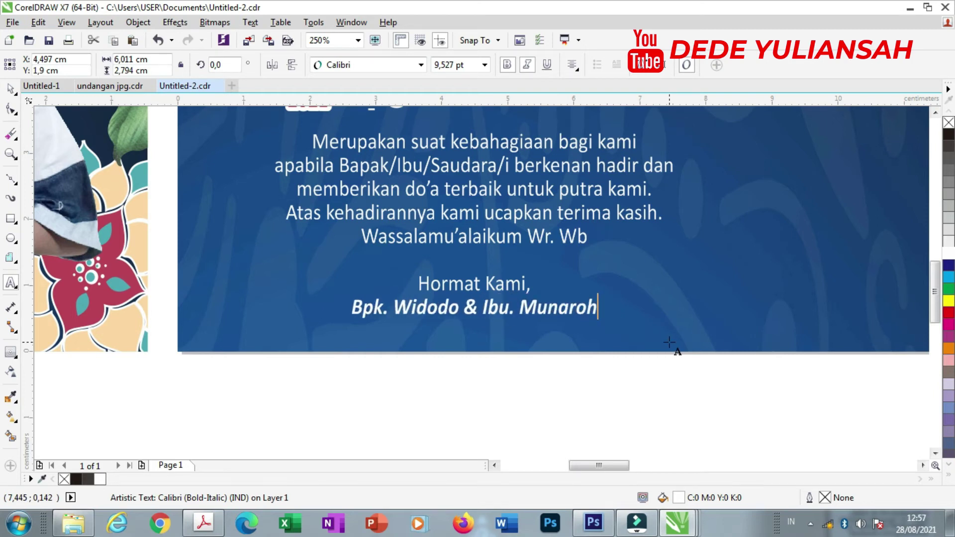
{"action": "scroll", "coordinate": [416, 302], "scroll_direction": "down", "scroll_amount": 2}
{"action": "scroll", "coordinate": [416, 302], "scroll_direction": "down", "scroll_amount": 2}
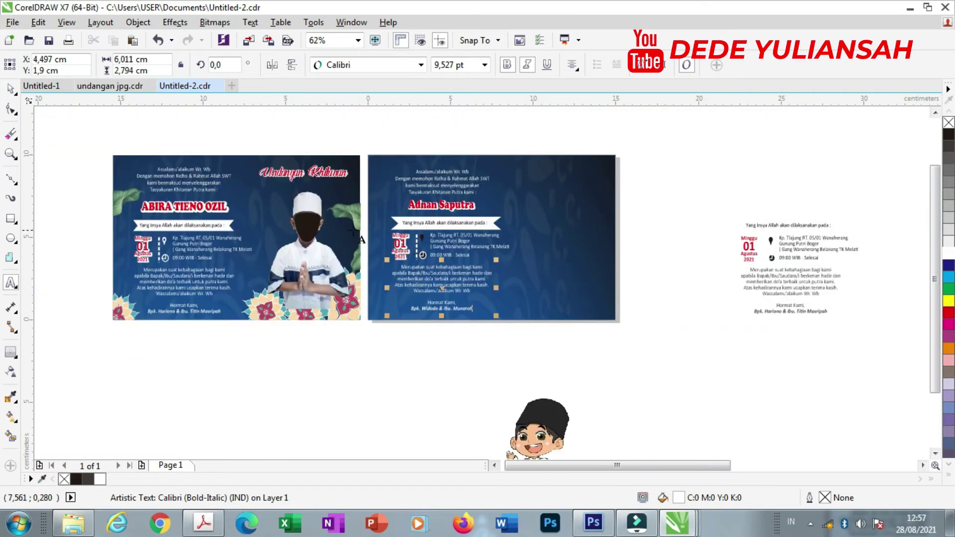
- Sample the banner's white with the Color Eyedropper and fill the black location pin white
{"action": "scroll", "coordinate": [354, 232], "scroll_direction": "up", "scroll_amount": 2}
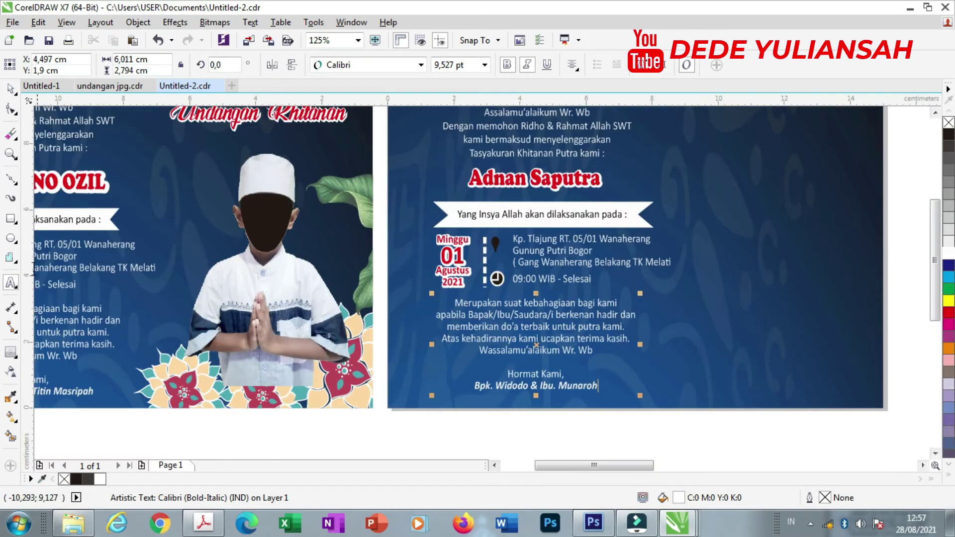
{"action": "left_click", "coordinate": [10, 397]}
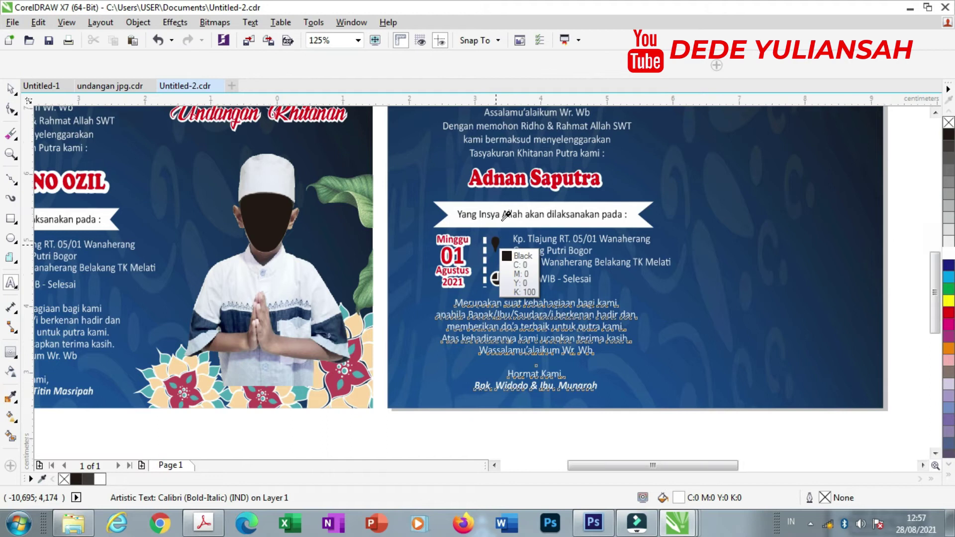
{"action": "scroll", "coordinate": [498, 244], "scroll_direction": "up", "scroll_amount": 2}
{"action": "left_click", "coordinate": [508, 188]}
{"action": "scroll", "coordinate": [469, 248], "scroll_direction": "up", "scroll_amount": 3}
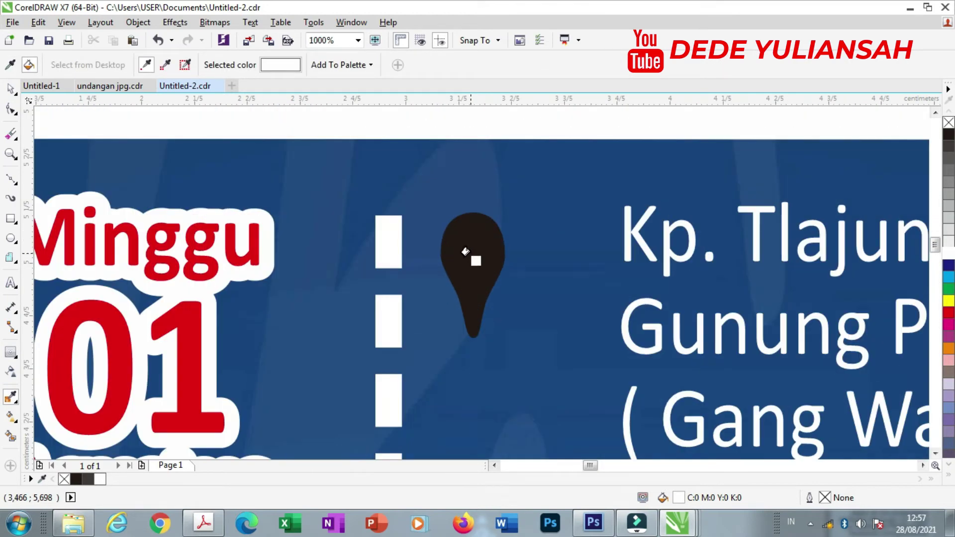
{"action": "left_click", "coordinate": [471, 221]}
- Try filling the clock face white, then undo that fill
{"action": "scroll", "coordinate": [479, 255], "scroll_direction": "down", "scroll_amount": 2}
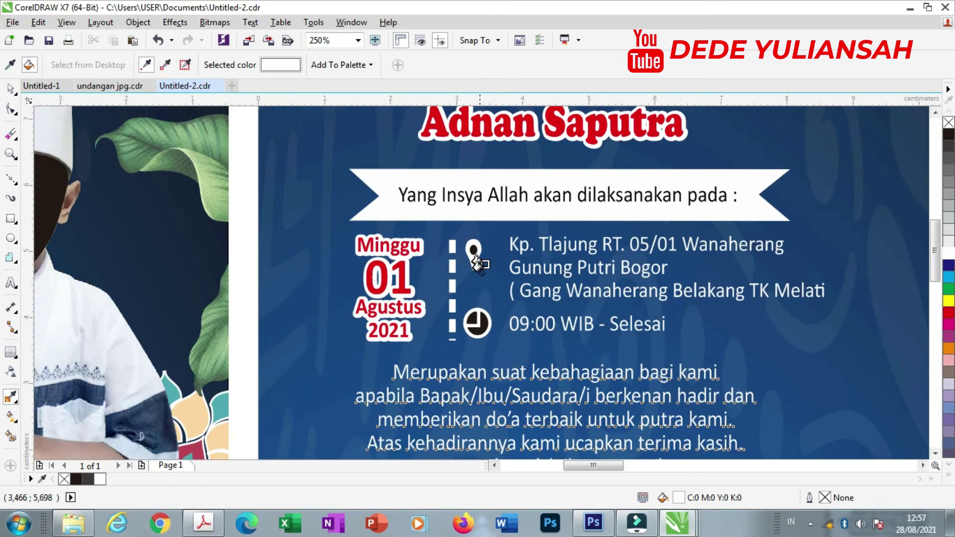
{"action": "scroll", "coordinate": [482, 312], "scroll_direction": "down", "scroll_amount": 1}
{"action": "scroll", "coordinate": [481, 313], "scroll_direction": "down", "scroll_amount": 2}
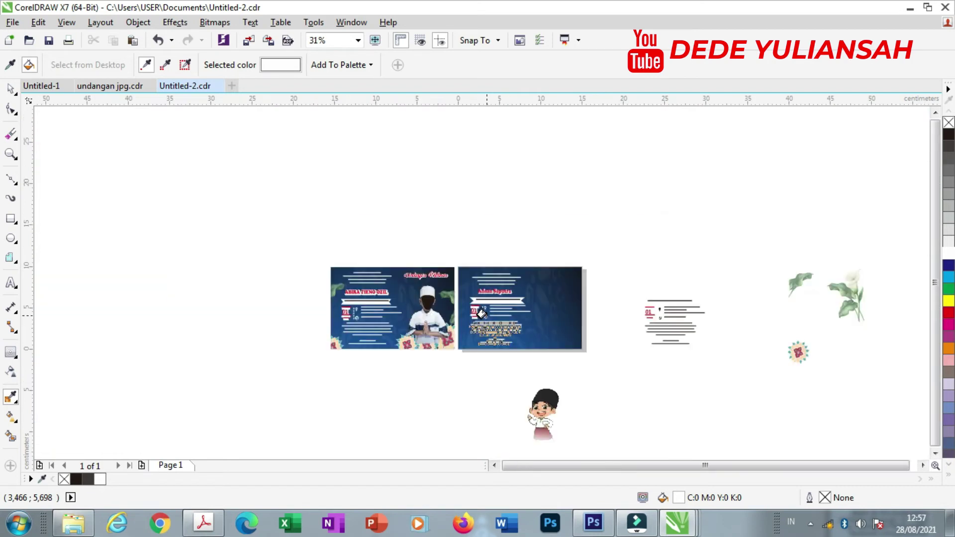
{"action": "scroll", "coordinate": [475, 316], "scroll_direction": "up", "scroll_amount": 2}
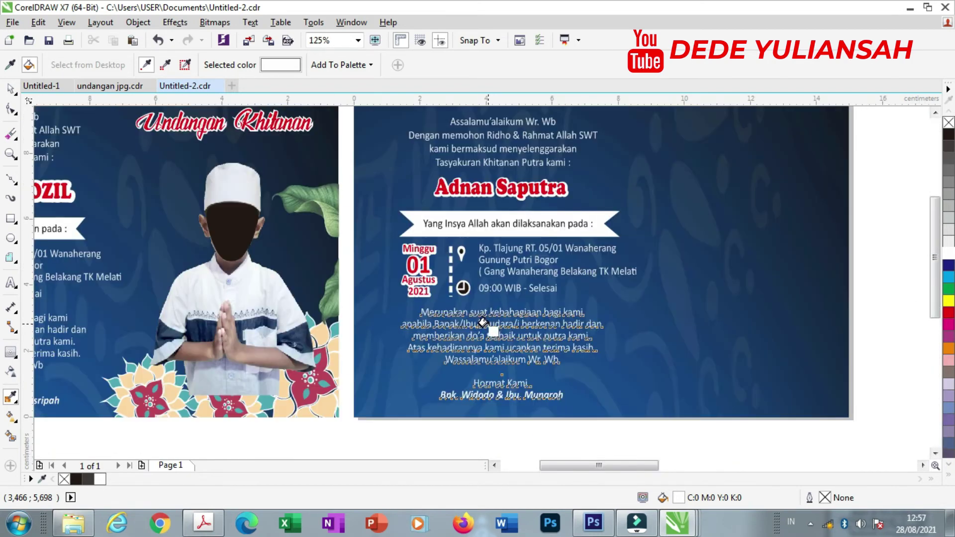
{"action": "scroll", "coordinate": [453, 294], "scroll_direction": "up", "scroll_amount": 2}
{"action": "left_click", "coordinate": [469, 279]}
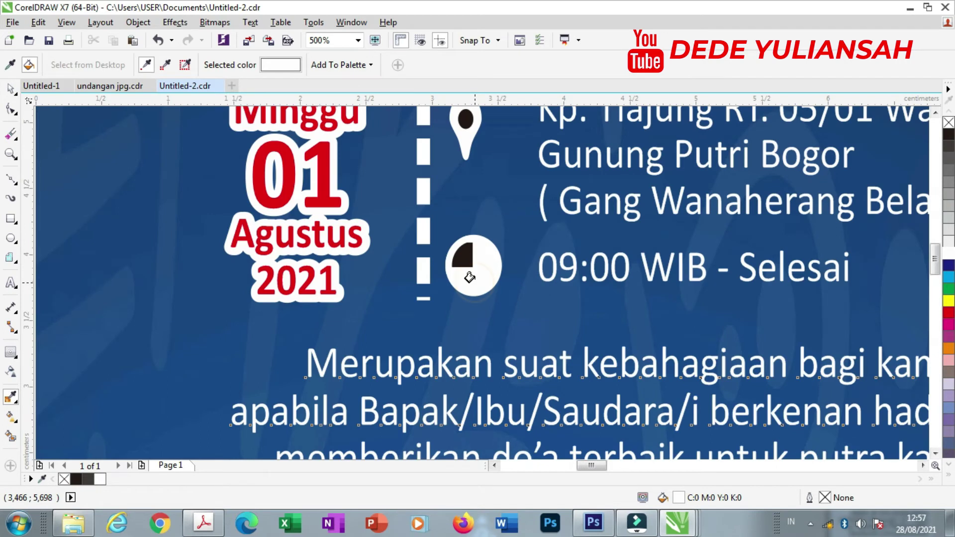
{"action": "key", "text": "ctrl+z"}
- Sample the card's dark blue background and fill the clock face with it
{"action": "scroll", "coordinate": [469, 276], "scroll_direction": "down", "scroll_amount": 1}
{"action": "scroll", "coordinate": [474, 276], "scroll_direction": "down", "scroll_amount": 1}
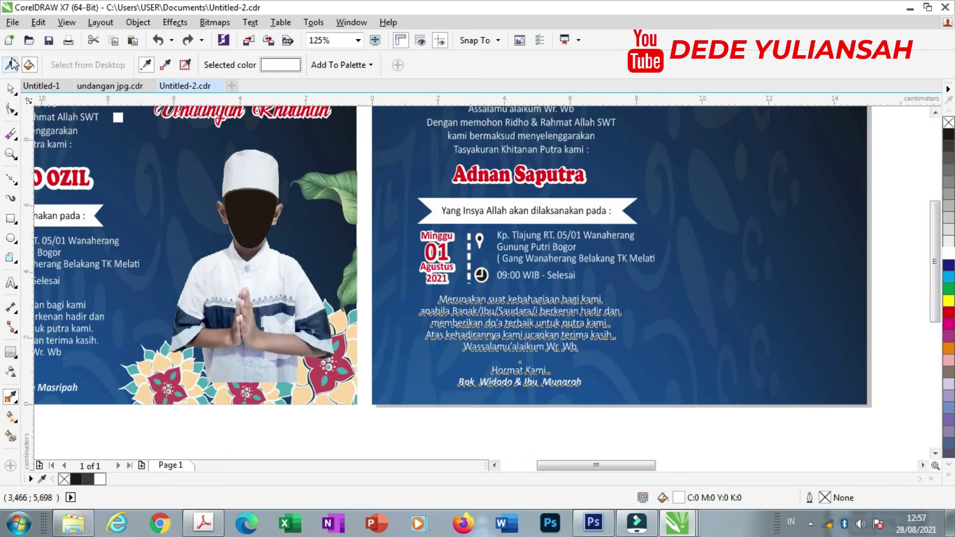
{"action": "left_click", "coordinate": [536, 291]}
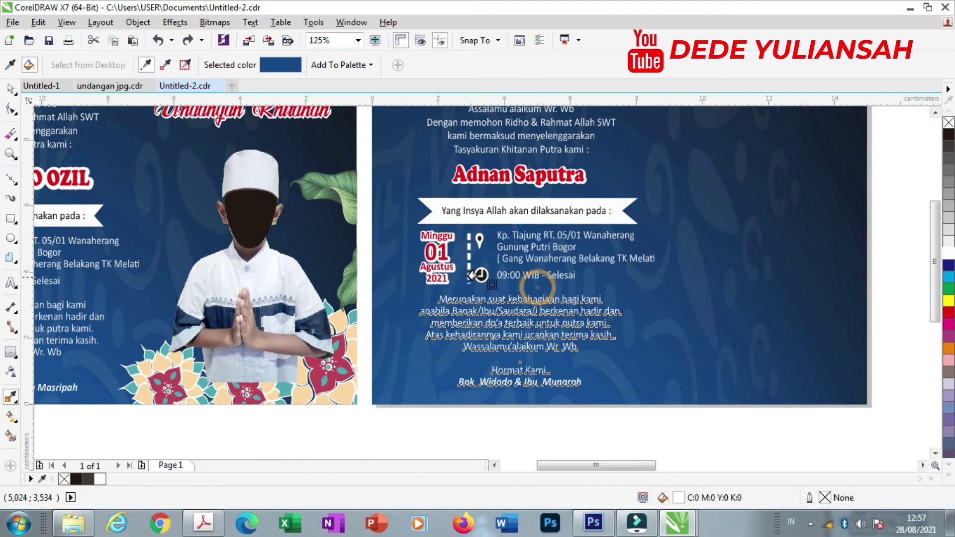
{"action": "scroll", "coordinate": [479, 273], "scroll_direction": "up", "scroll_amount": 2}
{"action": "scroll", "coordinate": [479, 272], "scroll_direction": "up", "scroll_amount": 1}
{"action": "left_click", "coordinate": [510, 295]}
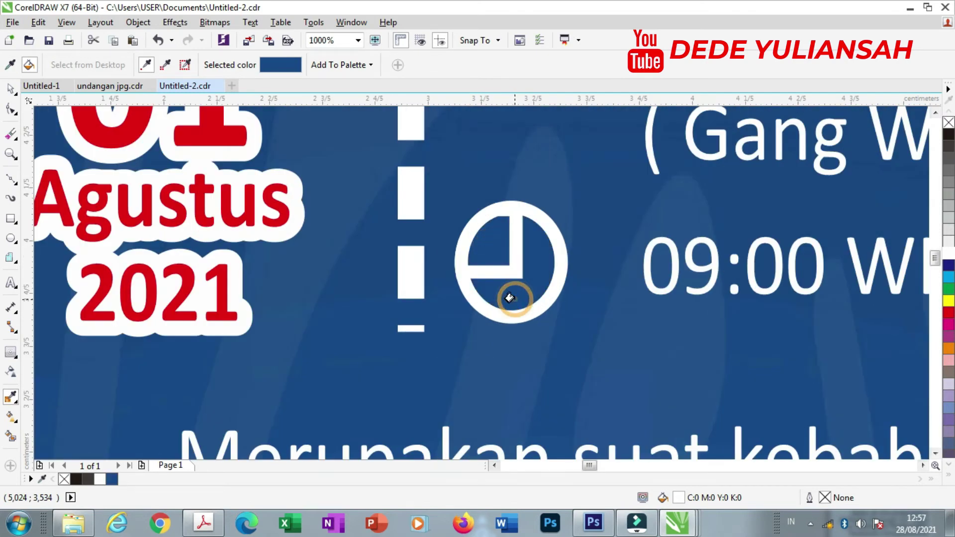
{"action": "scroll", "coordinate": [508, 296], "scroll_direction": "down", "scroll_amount": 3}
{"action": "scroll", "coordinate": [508, 297], "scroll_direction": "down", "scroll_amount": 3}
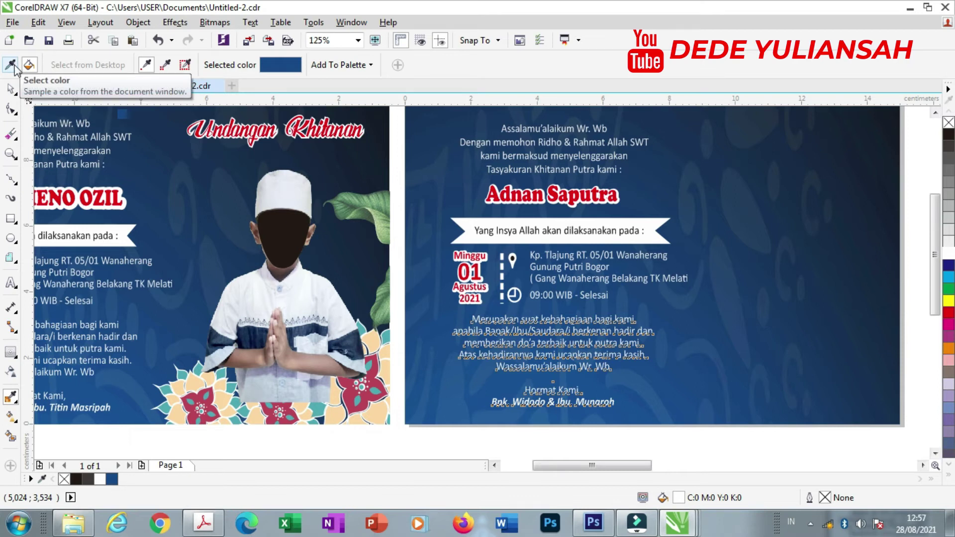
{"action": "left_click", "coordinate": [10, 89]}
- Clear the selection and zoom to view both cards
{"action": "scroll", "coordinate": [500, 315], "scroll_direction": "down", "scroll_amount": 1}
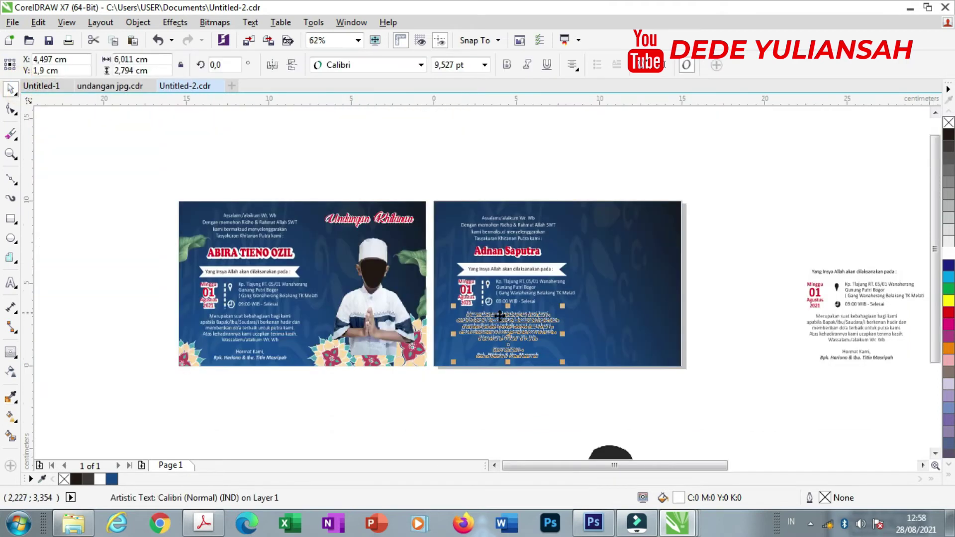
{"action": "left_click", "coordinate": [775, 368]}
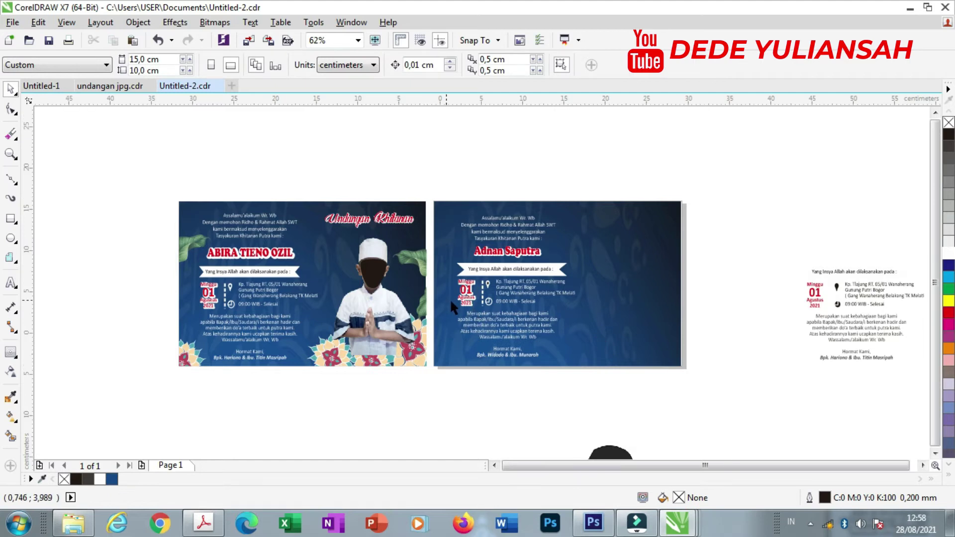
{"action": "scroll", "coordinate": [450, 298], "scroll_direction": "down", "scroll_amount": 1}
{"action": "scroll", "coordinate": [561, 350], "scroll_direction": "down", "scroll_amount": 1}
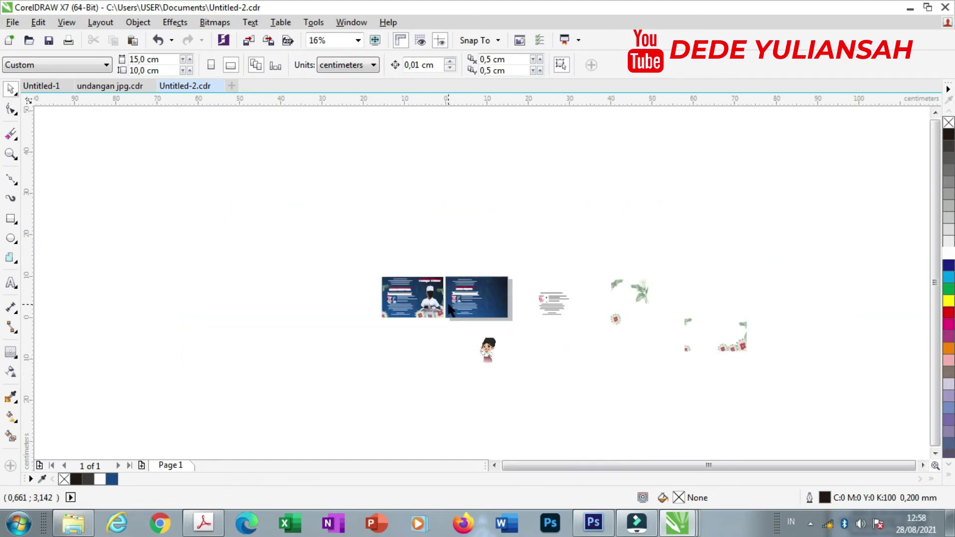
{"action": "scroll", "coordinate": [449, 308], "scroll_direction": "up", "scroll_amount": 2}
- Put a grouped copy of the boy photo and its face shape on the second card's right side
{"action": "left_click", "coordinate": [405, 283]}
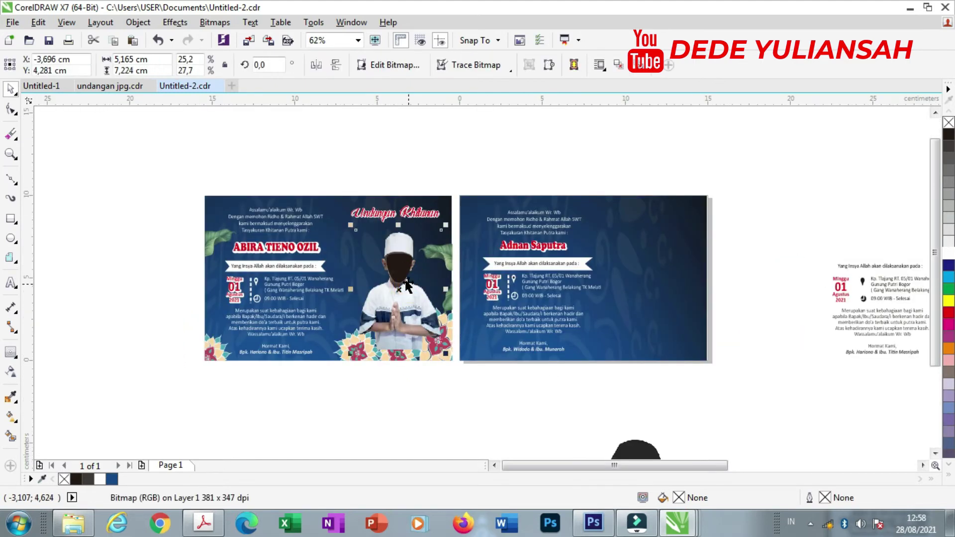
{"action": "left_click_drag", "start_coordinate": [407, 287], "coordinate": [556, 328]}
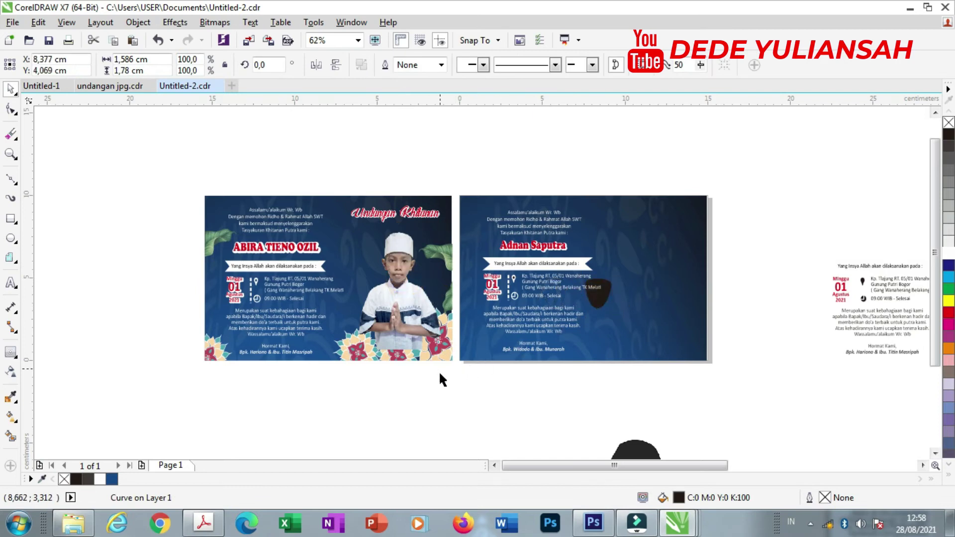
{"action": "key", "text": "ctrl+z"}
{"action": "left_click", "coordinate": [410, 318], "text": "shift"}
{"action": "left_click_drag", "start_coordinate": [410, 318], "coordinate": [636, 318]}
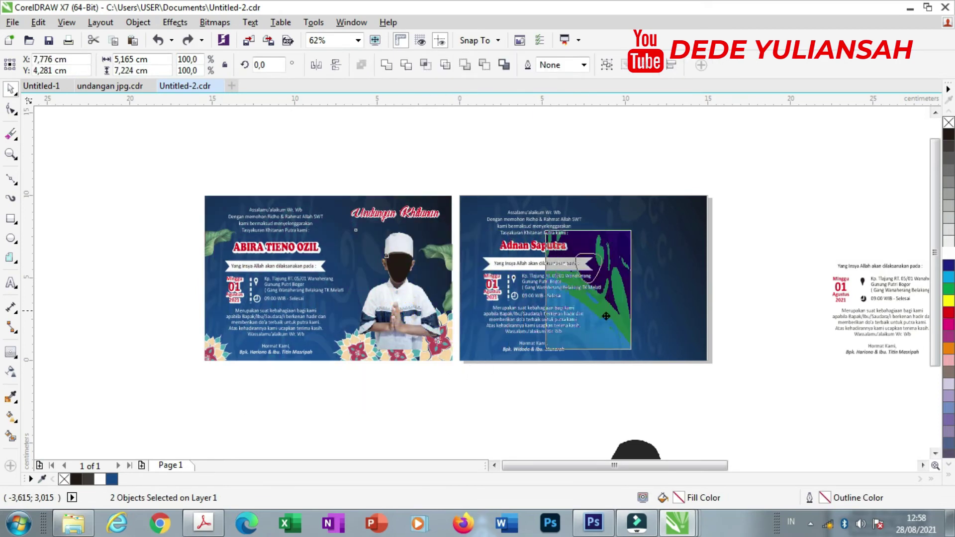
{"action": "key", "text": "ctrl+g"}
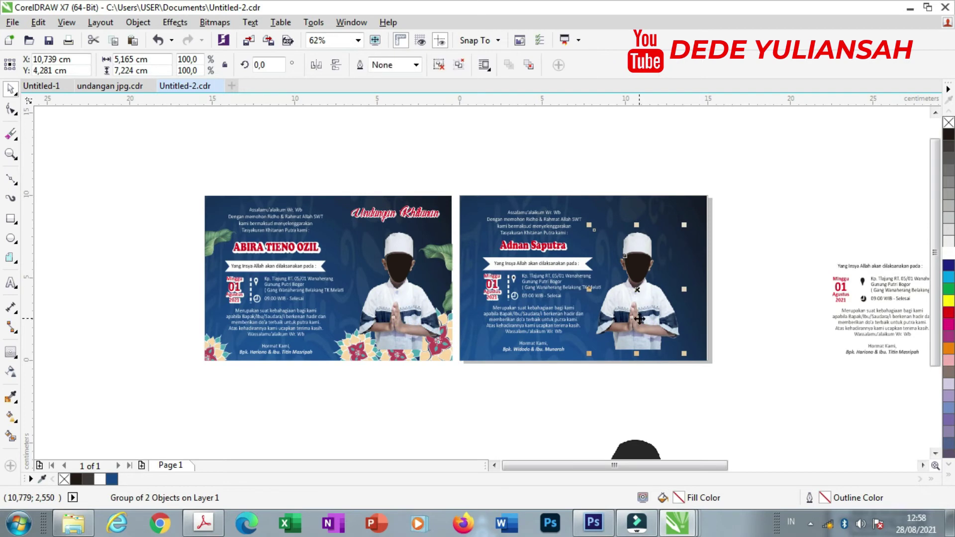
{"action": "scroll", "coordinate": [640, 323], "scroll_direction": "up", "scroll_amount": 2}
{"action": "left_click_drag", "start_coordinate": [641, 323], "coordinate": [664, 326]}
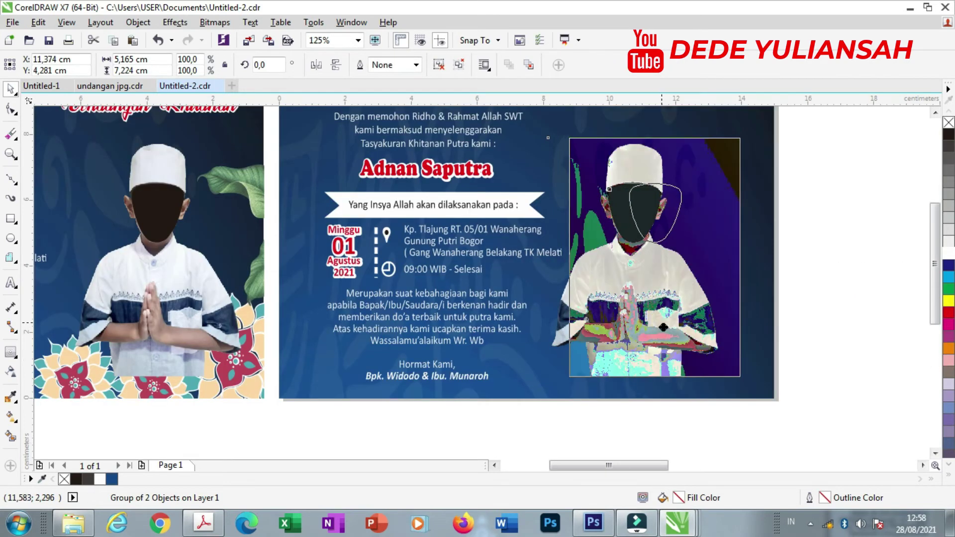
{"action": "scroll", "coordinate": [592, 329], "scroll_direction": "down", "scroll_amount": 2}
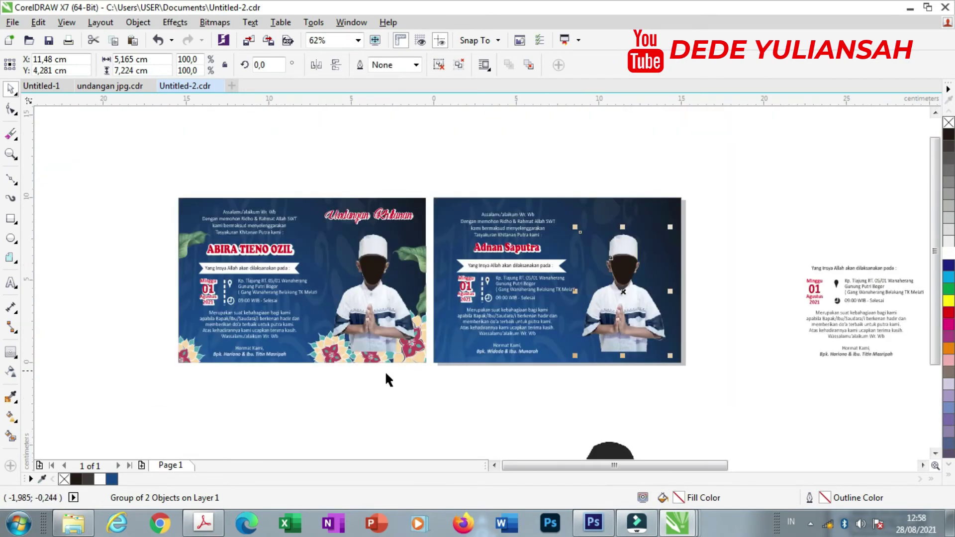
- Select the first card's background rectangle, then deselect and adjust the zoom
{"action": "left_click", "coordinate": [344, 357]}
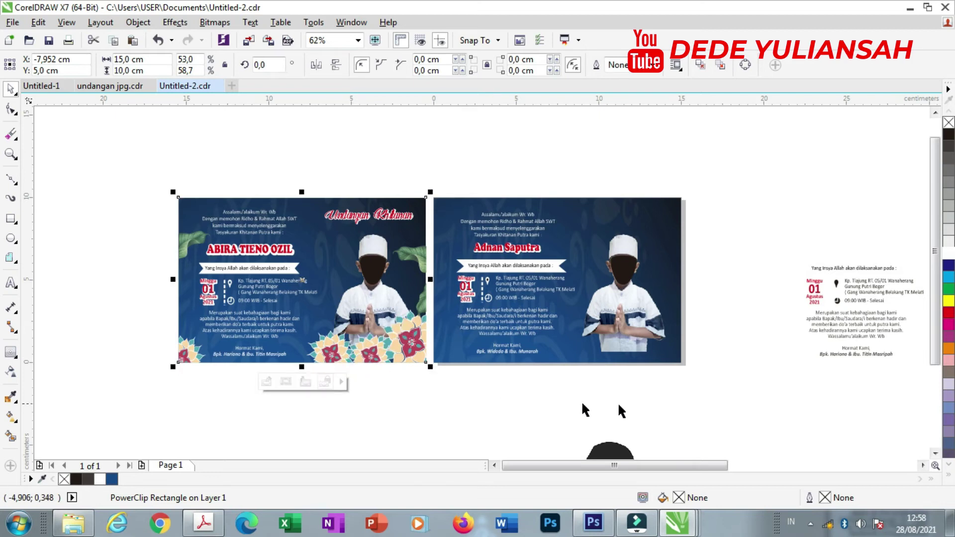
{"action": "left_click", "coordinate": [726, 389]}
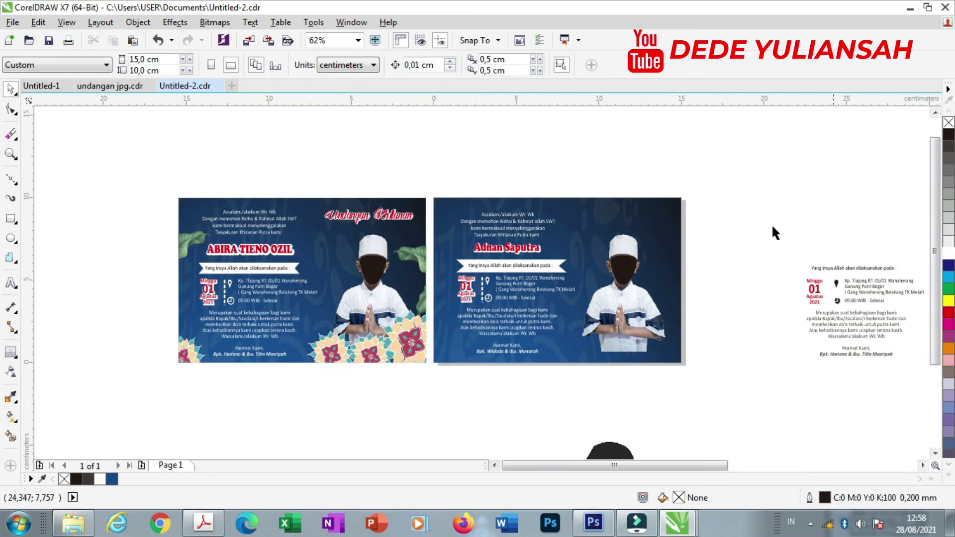
{"action": "scroll", "coordinate": [772, 228], "scroll_direction": "down", "scroll_amount": 3}
{"action": "scroll", "coordinate": [694, 224], "scroll_direction": "up", "scroll_amount": 3}
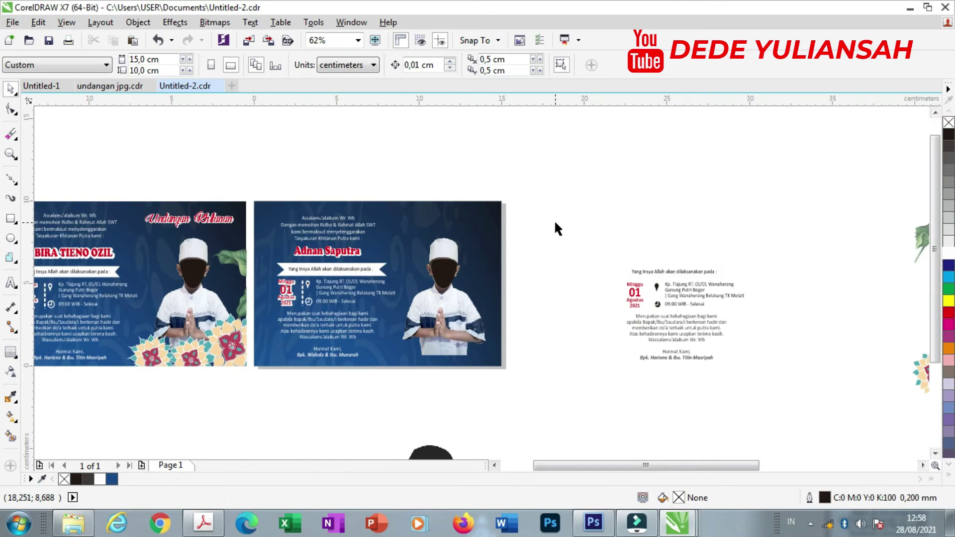
- Copy a text line to the second card's top and retype it as 'Undangan Khitanan'
{"action": "left_click_drag", "start_coordinate": [665, 271], "coordinate": [420, 217]}
{"action": "scroll", "coordinate": [423, 217], "scroll_direction": "up", "scroll_amount": 3}
{"action": "scroll", "coordinate": [424, 217], "scroll_direction": "up", "scroll_amount": 2}
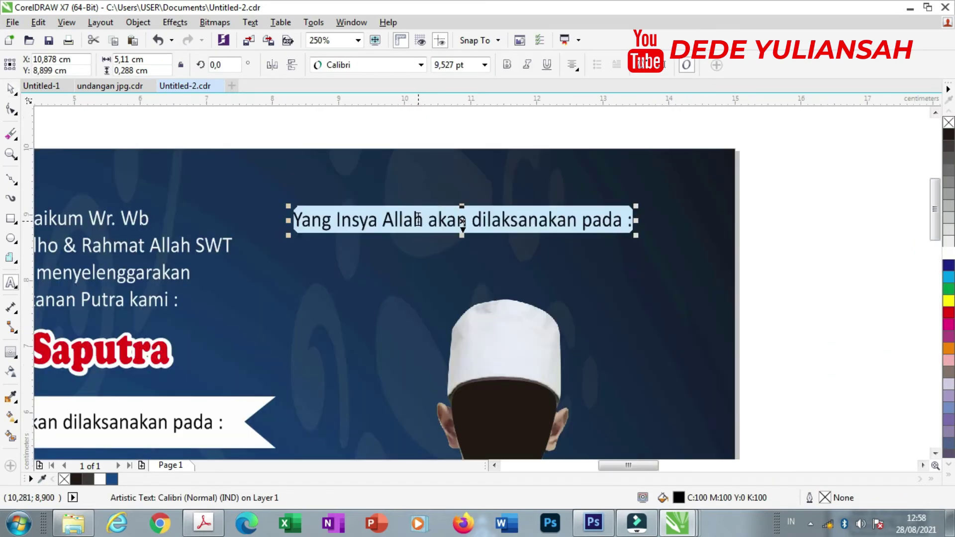
{"action": "type", "text": "Undangan Khitan"}
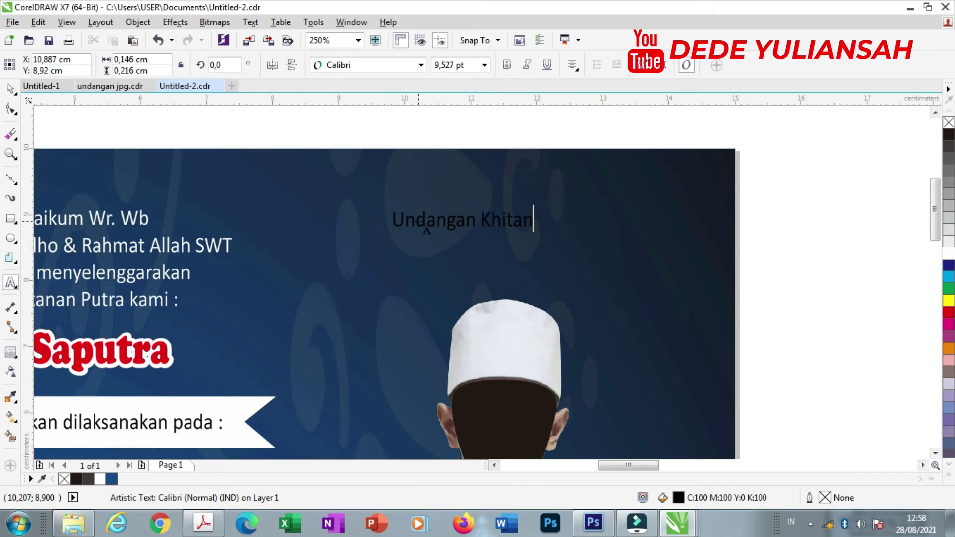
{"action": "scroll", "coordinate": [519, 234], "scroll_direction": "down", "scroll_amount": 2}
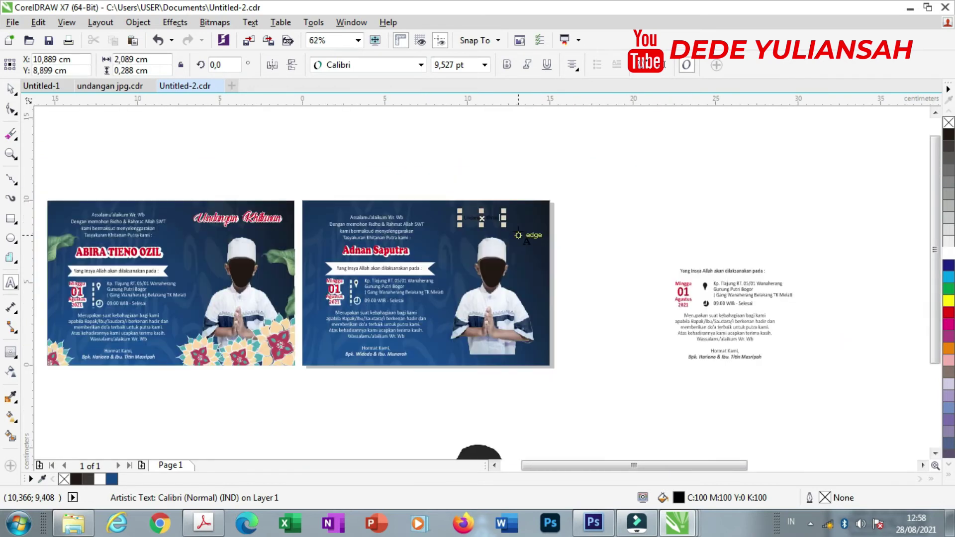
{"action": "scroll", "coordinate": [502, 227], "scroll_direction": "up", "scroll_amount": 2}
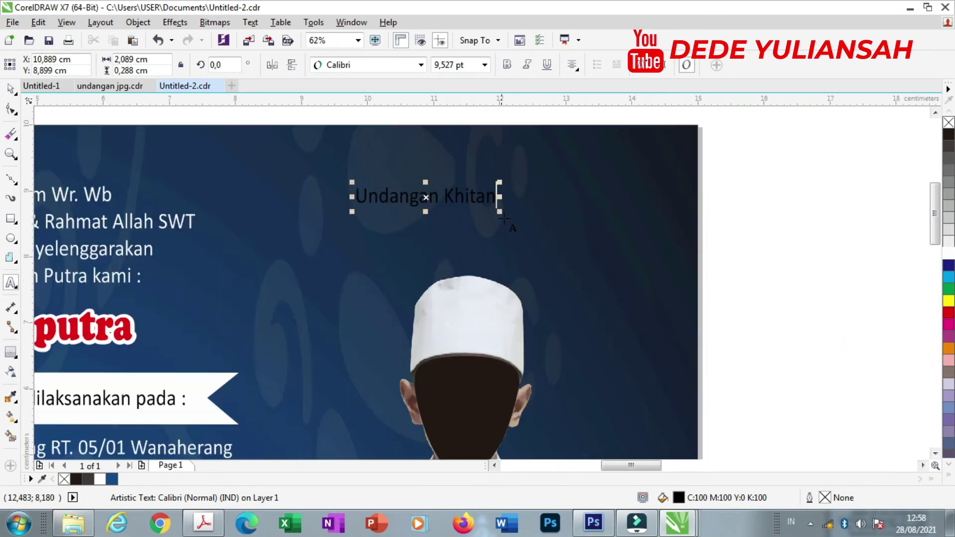
{"action": "type", "text": "an"}
{"action": "key", "text": "Escape"}
{"action": "key", "text": "ctrl+space"}
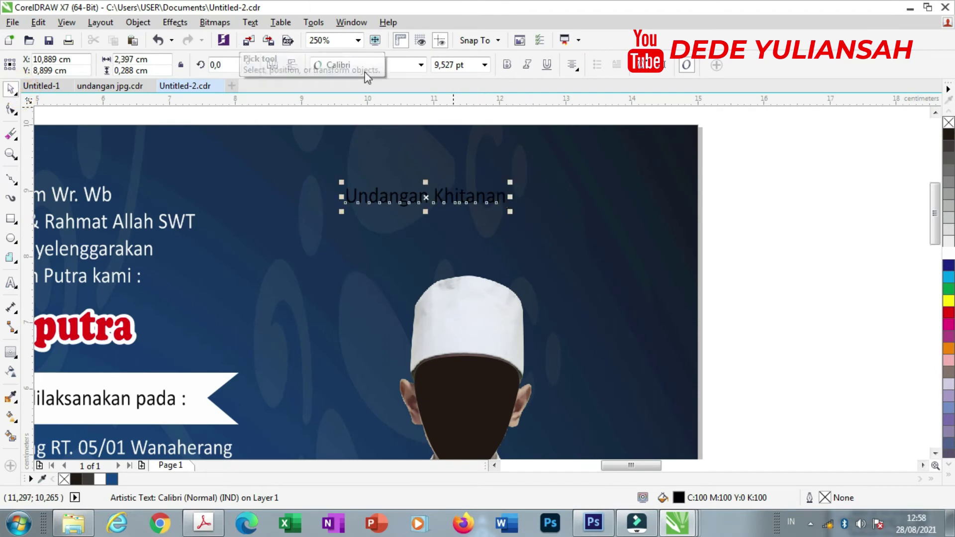
- Set the title to the Everglow font, color it white and enlarge it
{"action": "left_click", "coordinate": [375, 67]}
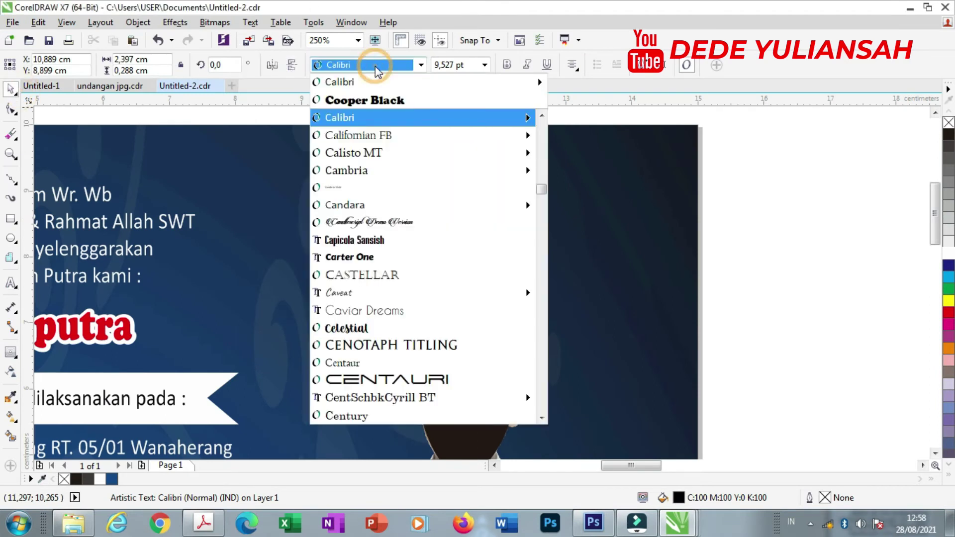
{"action": "scroll", "coordinate": [381, 253], "scroll_direction": "down", "scroll_amount": 2}
{"action": "scroll", "coordinate": [378, 268], "scroll_direction": "down", "scroll_amount": 3}
{"action": "scroll", "coordinate": [377, 278], "scroll_direction": "down", "scroll_amount": 2}
{"action": "scroll", "coordinate": [378, 279], "scroll_direction": "down", "scroll_amount": 2}
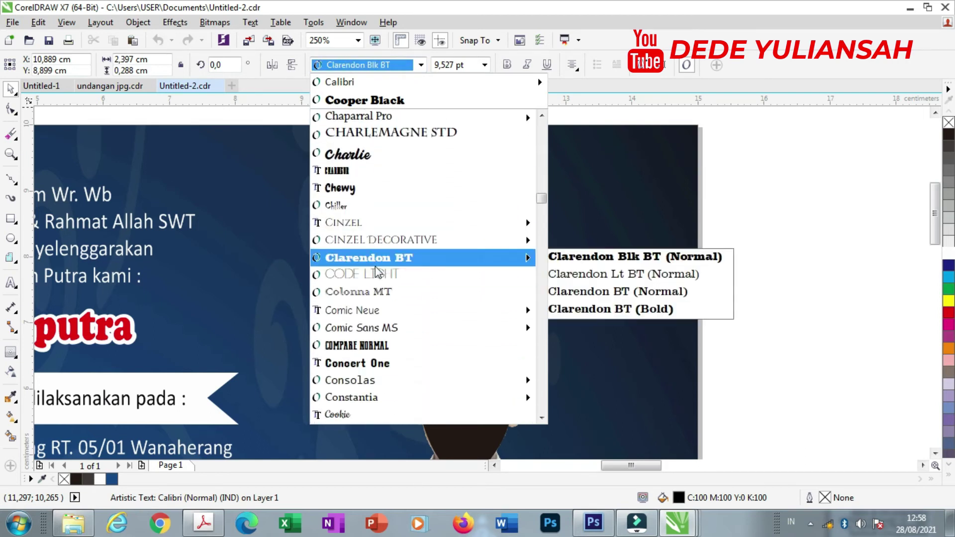
{"action": "scroll", "coordinate": [379, 298], "scroll_direction": "down", "scroll_amount": 3}
{"action": "scroll", "coordinate": [379, 311], "scroll_direction": "down", "scroll_amount": 3}
{"action": "scroll", "coordinate": [379, 310], "scroll_direction": "down", "scroll_amount": 2}
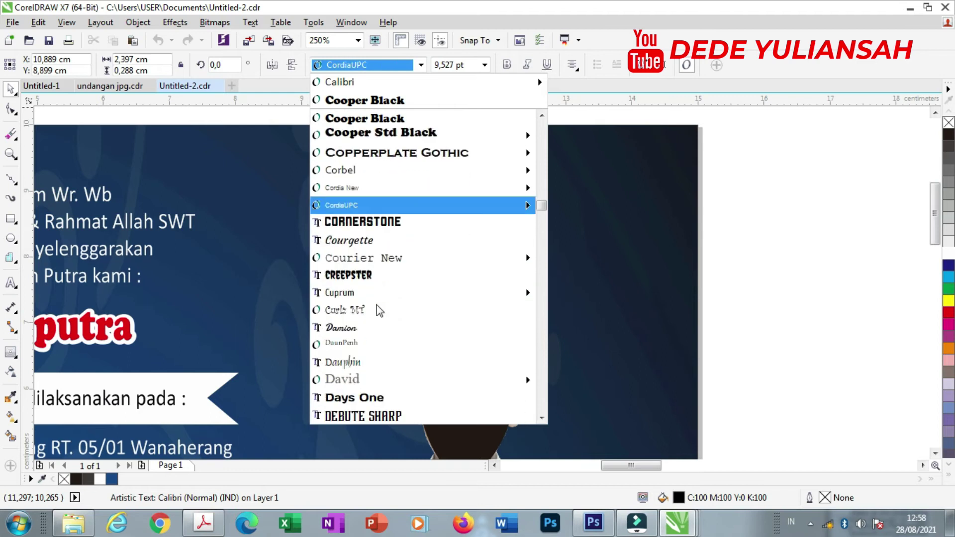
{"action": "scroll", "coordinate": [379, 312], "scroll_direction": "down", "scroll_amount": 2}
{"action": "scroll", "coordinate": [378, 312], "scroll_direction": "down", "scroll_amount": 2}
{"action": "scroll", "coordinate": [378, 313], "scroll_direction": "down", "scroll_amount": 1}
{"action": "scroll", "coordinate": [377, 312], "scroll_direction": "down", "scroll_amount": 3}
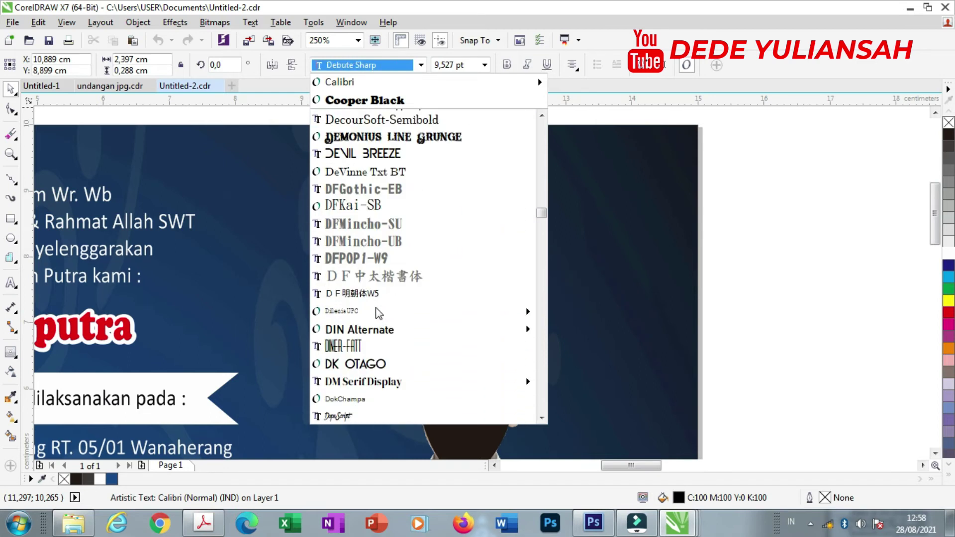
{"action": "scroll", "coordinate": [379, 315], "scroll_direction": "down", "scroll_amount": 1}
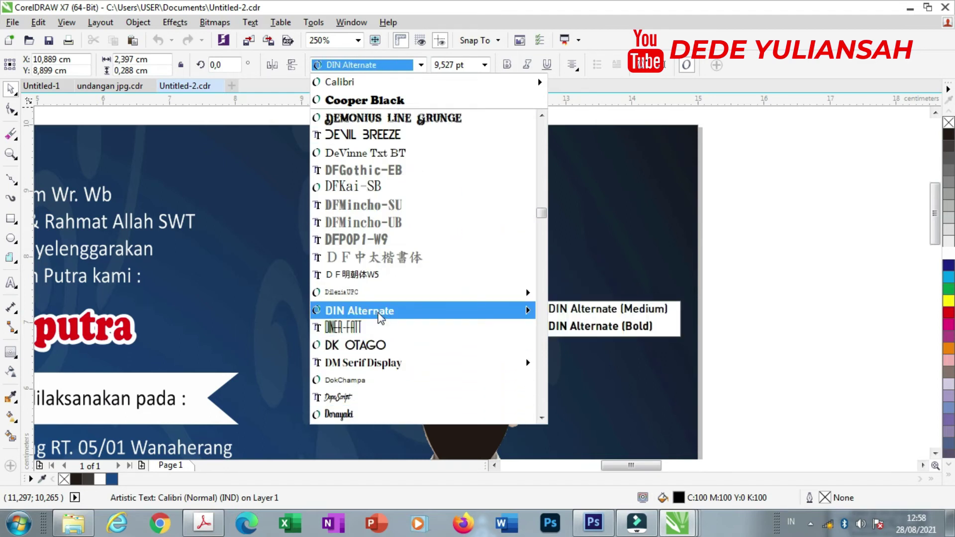
{"action": "scroll", "coordinate": [357, 413], "scroll_direction": "down", "scroll_amount": 1}
{"action": "scroll", "coordinate": [358, 407], "scroll_direction": "down", "scroll_amount": 3}
{"action": "scroll", "coordinate": [359, 400], "scroll_direction": "down", "scroll_amount": 1}
{"action": "scroll", "coordinate": [362, 384], "scroll_direction": "down", "scroll_amount": 2}
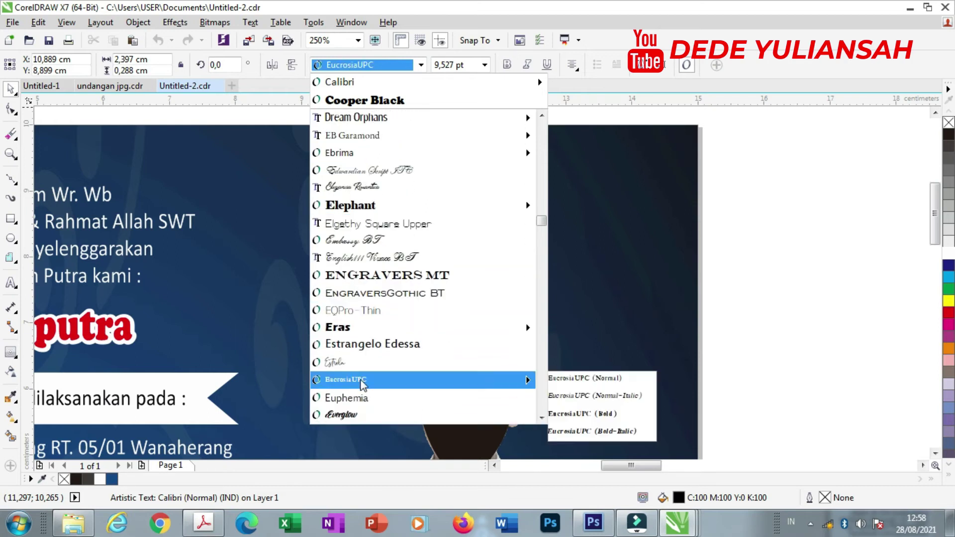
{"action": "scroll", "coordinate": [359, 371], "scroll_direction": "down", "scroll_amount": 3}
{"action": "left_click", "coordinate": [359, 361]}
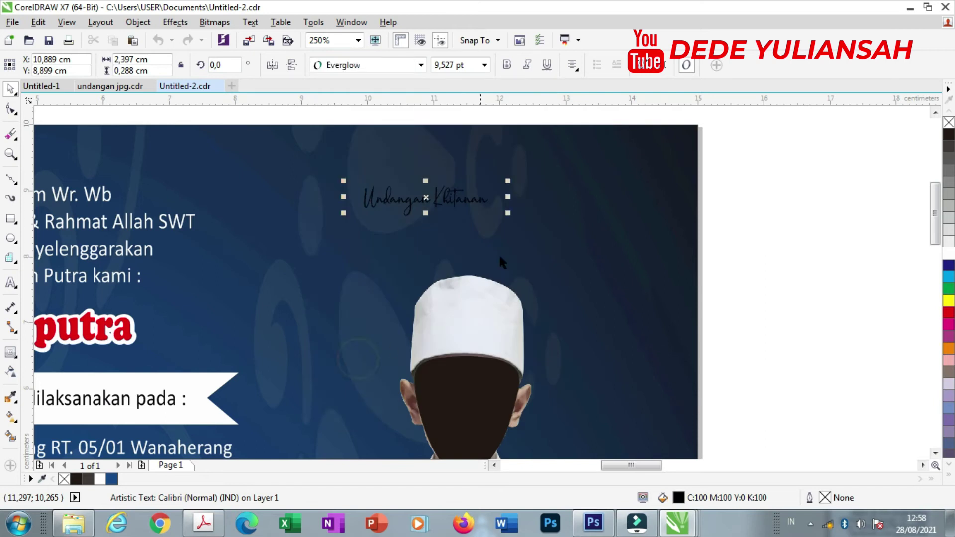
{"action": "left_click", "coordinate": [949, 253]}
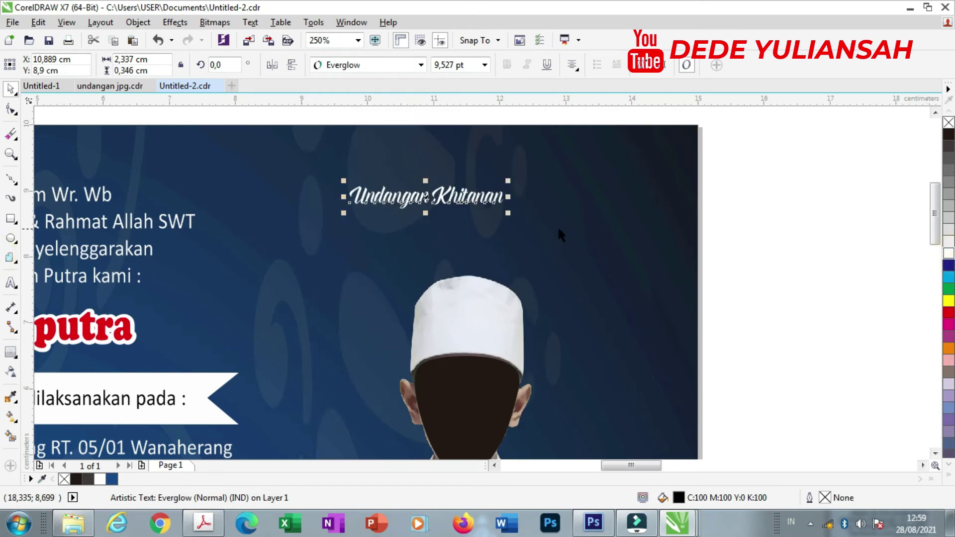
{"action": "left_click_drag", "start_coordinate": [508, 212], "coordinate": [635, 290]}
- Move the small leaf onto the second card's left edge
{"action": "left_click", "coordinate": [747, 221]}
{"action": "scroll", "coordinate": [532, 206], "scroll_direction": "down", "scroll_amount": 2}
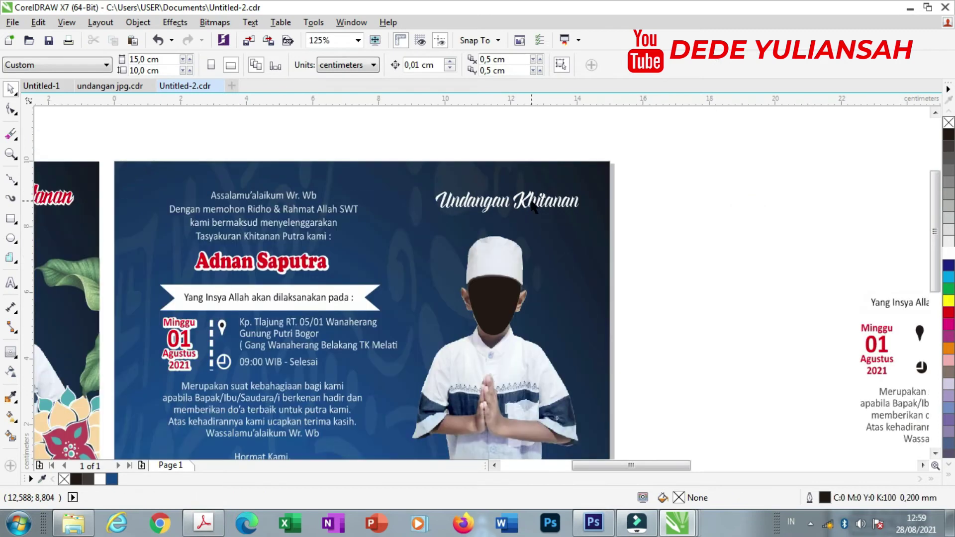
{"action": "scroll", "coordinate": [532, 207], "scroll_direction": "down", "scroll_amount": 1}
{"action": "left_click", "coordinate": [618, 268]}
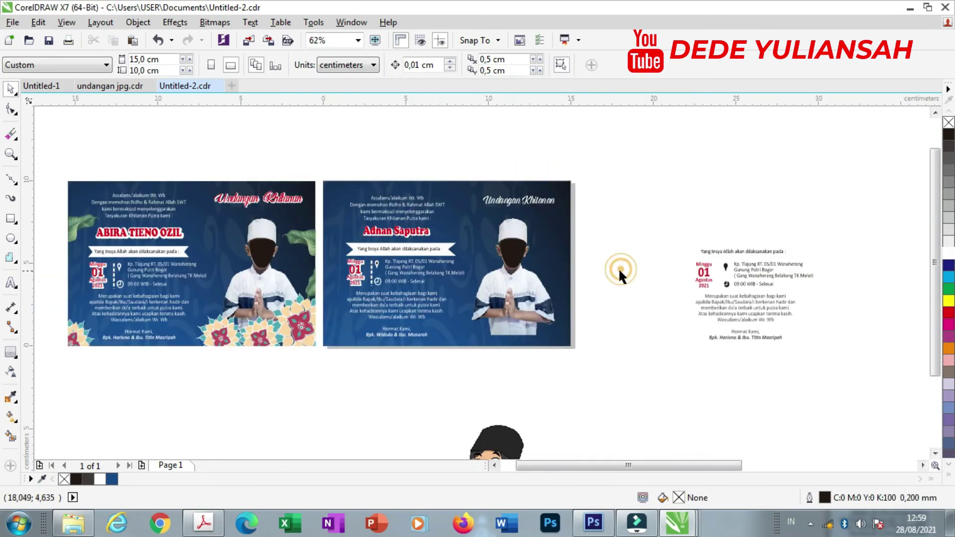
{"action": "left_click", "coordinate": [577, 383]}
{"action": "scroll", "coordinate": [562, 351], "scroll_direction": "down", "scroll_amount": 1}
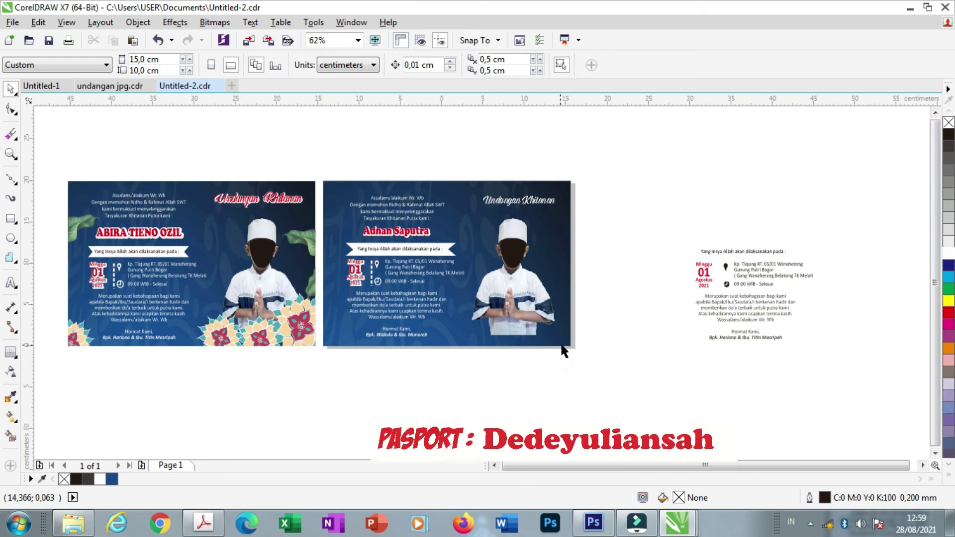
{"action": "left_click_drag", "start_coordinate": [782, 278], "coordinate": [443, 287]}
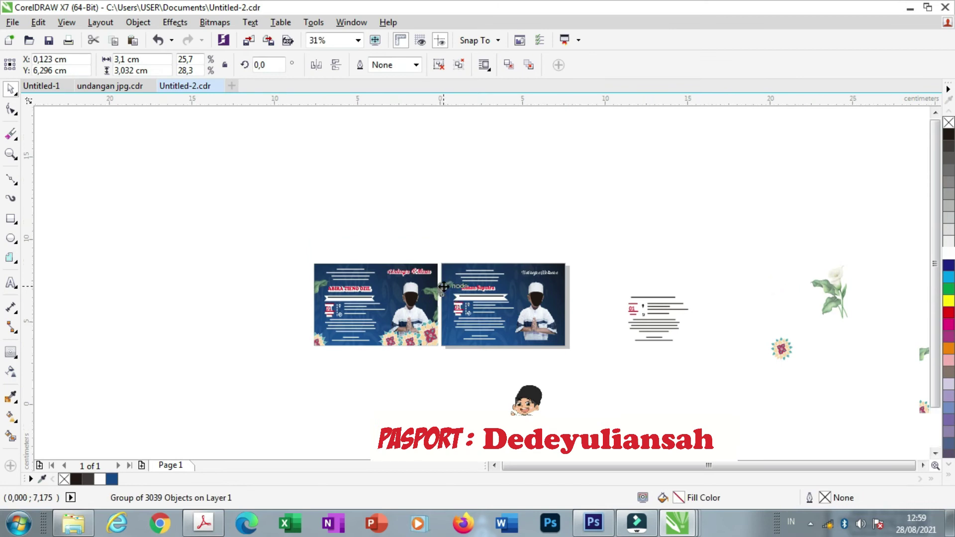
{"action": "scroll", "coordinate": [443, 287], "scroll_direction": "up", "scroll_amount": 2}
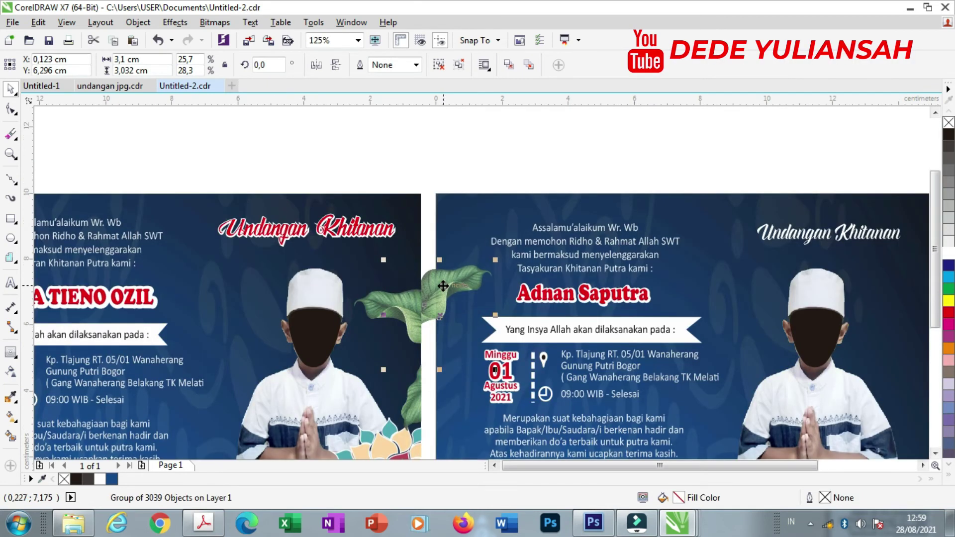
{"action": "scroll", "coordinate": [443, 286], "scroll_direction": "up", "scroll_amount": 1}
{"action": "left_click_drag", "start_coordinate": [443, 285], "coordinate": [451, 292]}
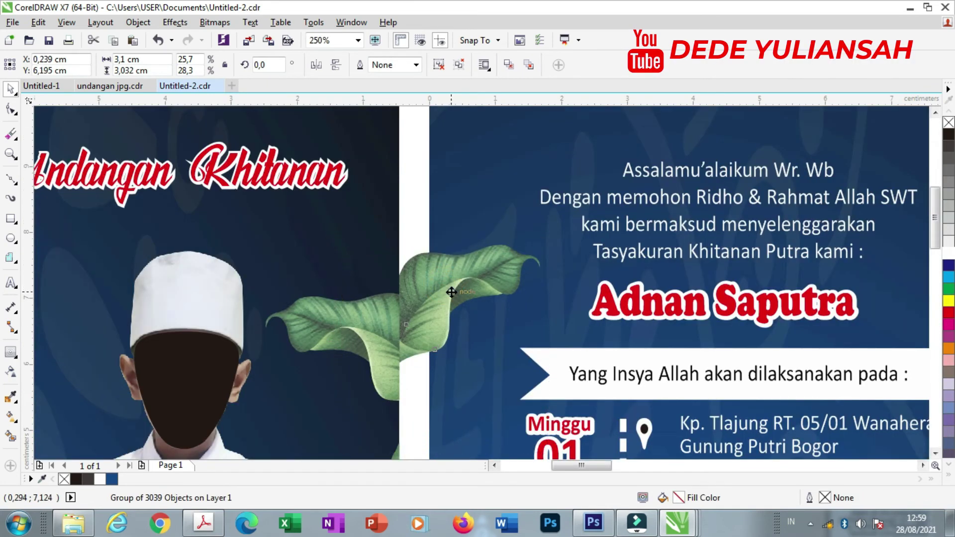
- Attempt to PowerClip the leaf inside the card, then abandon the failed attempt
{"action": "right_click", "coordinate": [449, 291]}
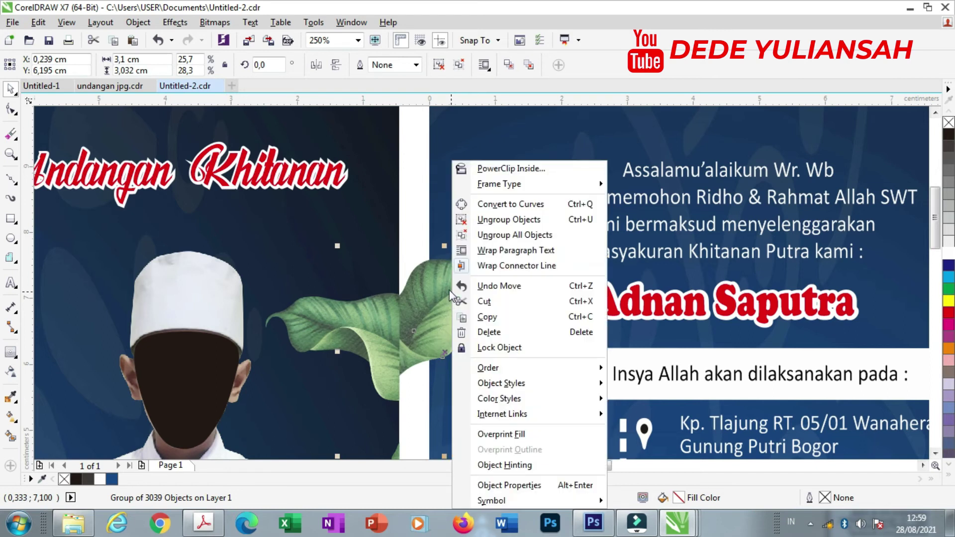
{"action": "left_click", "coordinate": [519, 169]}
{"action": "left_click", "coordinate": [478, 217]}
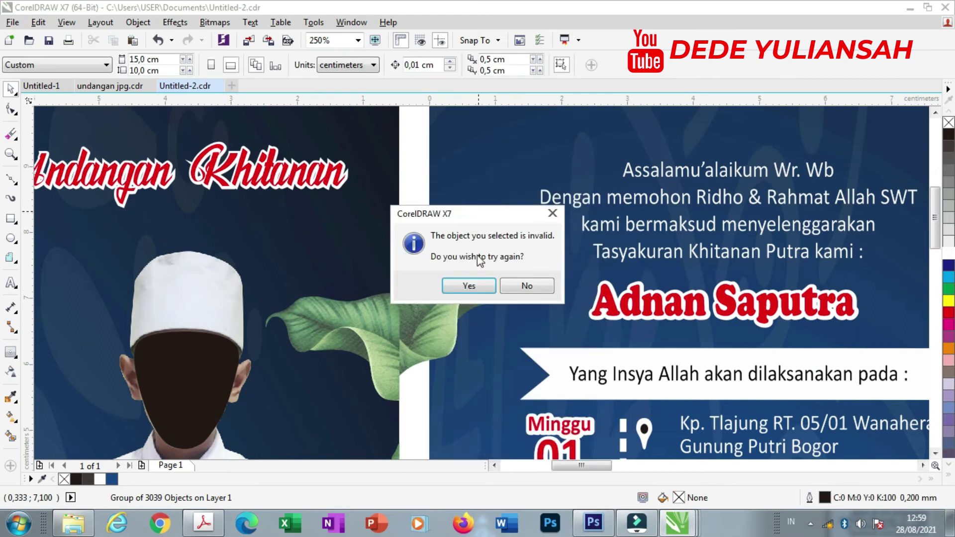
{"action": "left_click", "coordinate": [475, 284]}
{"action": "left_click", "coordinate": [534, 153]}
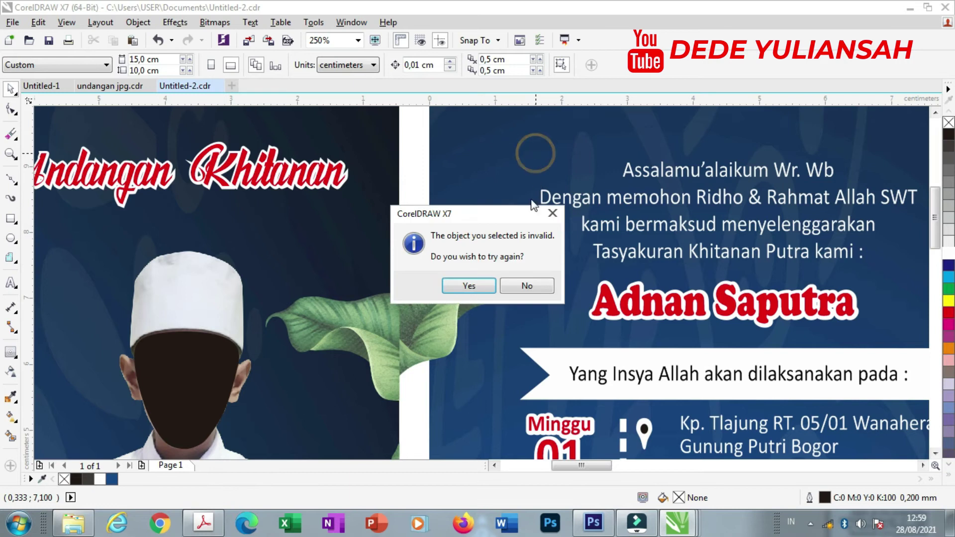
{"action": "left_click", "coordinate": [526, 286]}
- Move the leaf off to the right of the cards
{"action": "scroll", "coordinate": [345, 223], "scroll_direction": "down", "scroll_amount": 1}
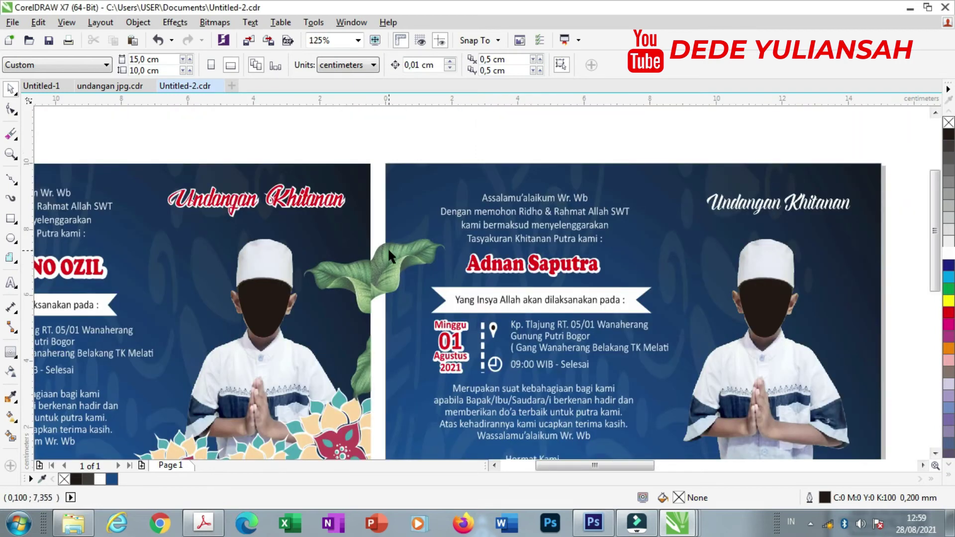
{"action": "scroll", "coordinate": [385, 249], "scroll_direction": "down", "scroll_amount": 1}
{"action": "left_click", "coordinate": [386, 250]}
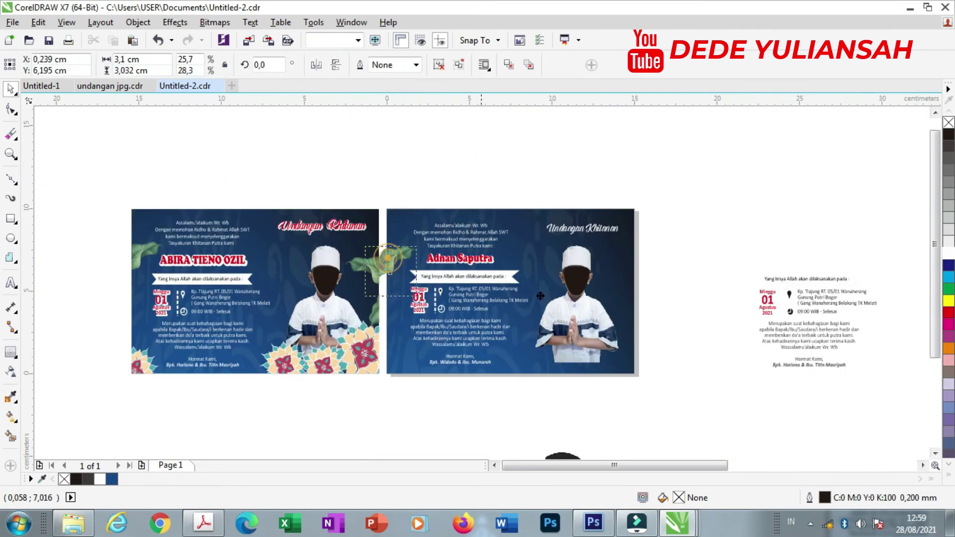
{"action": "left_click_drag", "start_coordinate": [672, 312], "coordinate": [672, 312]}
{"action": "left_click", "coordinate": [685, 232]}
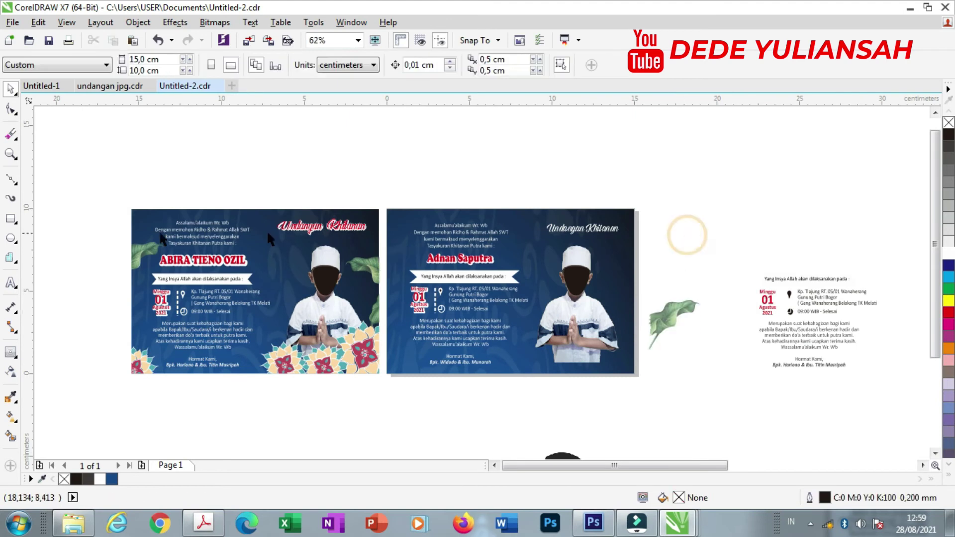
{"action": "left_click", "coordinate": [11, 216]}
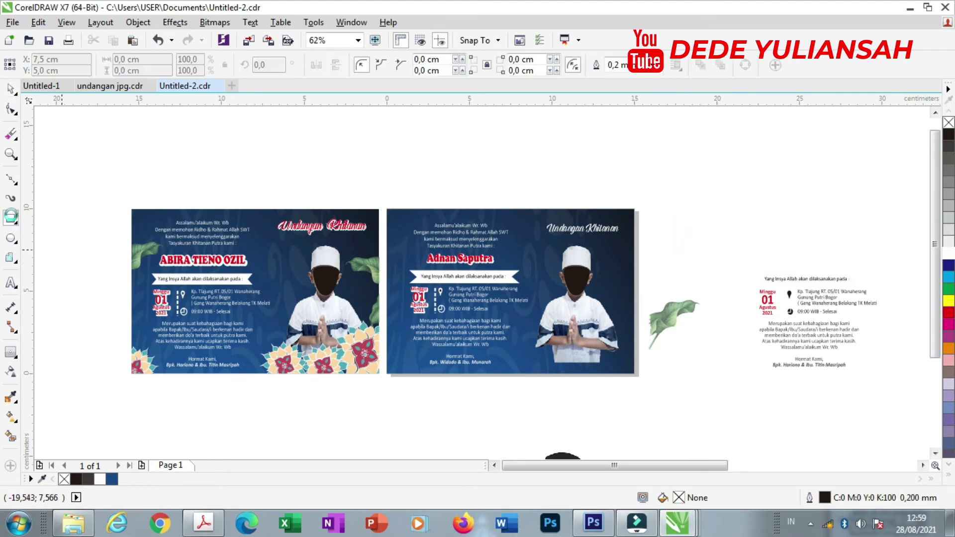
{"action": "left_click", "coordinate": [11, 89]}
- Select the second card's background rectangle and adjust its corner
{"action": "left_click_drag", "start_coordinate": [633, 293], "coordinate": [780, 263]}
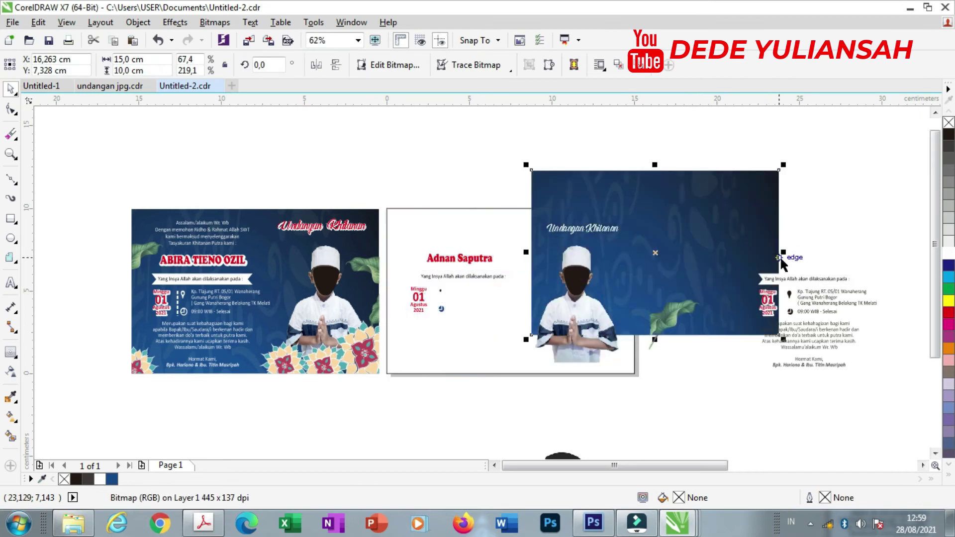
{"action": "key", "text": "ctrl+z"}
{"action": "left_click", "coordinate": [701, 391]}
{"action": "scroll", "coordinate": [634, 199], "scroll_direction": "up", "scroll_amount": 3}
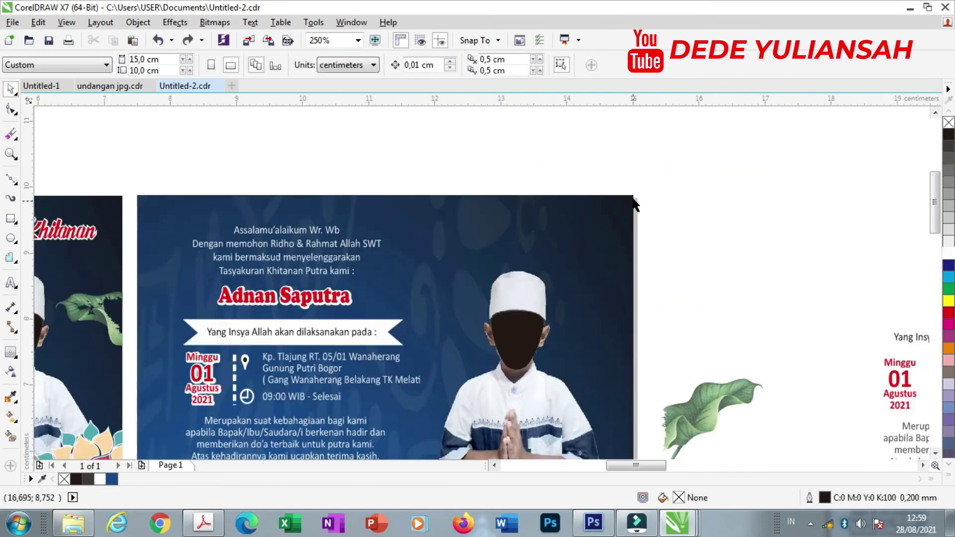
{"action": "scroll", "coordinate": [634, 194], "scroll_direction": "up", "scroll_amount": 1}
{"action": "left_click", "coordinate": [635, 162]}
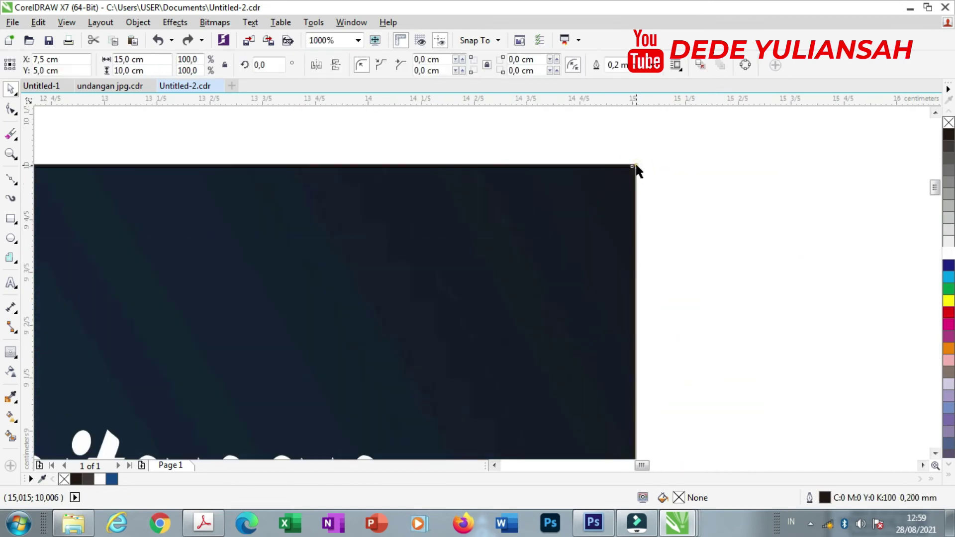
{"action": "left_click_drag", "start_coordinate": [640, 181], "coordinate": [646, 178]}
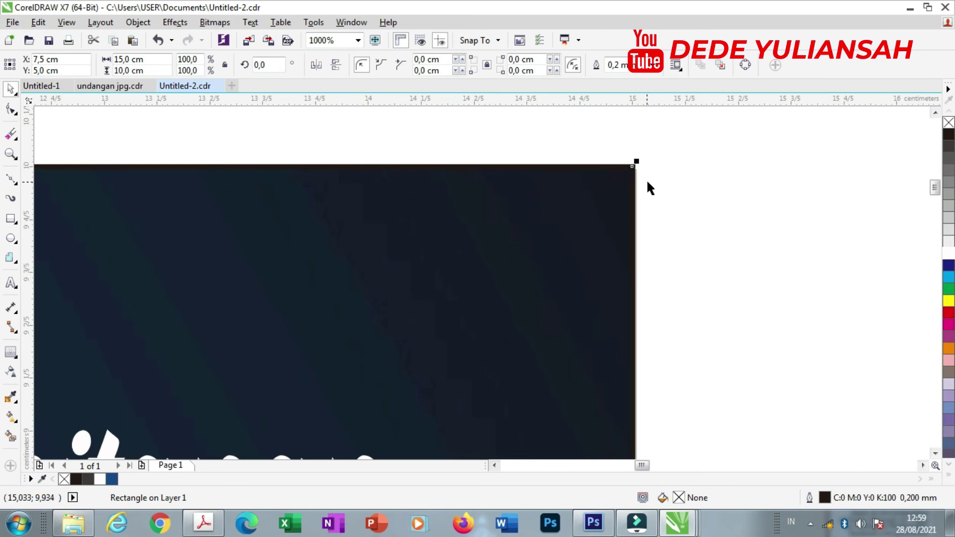
{"action": "scroll", "coordinate": [646, 178], "scroll_direction": "down", "scroll_amount": 1}
{"action": "scroll", "coordinate": [652, 196], "scroll_direction": "down", "scroll_amount": 2}
{"action": "scroll", "coordinate": [659, 226], "scroll_direction": "down", "scroll_amount": 1}
- Move the leaf group to the card's left edge and PowerClip it inside the card
{"action": "mouse_move", "coordinate": [685, 300]}
{"action": "left_mouse_down"}
{"action": "mouse_move", "coordinate": [399, 252]}
{"action": "mouse_move", "coordinate": [412, 248]}
{"action": "left_mouse_up"}
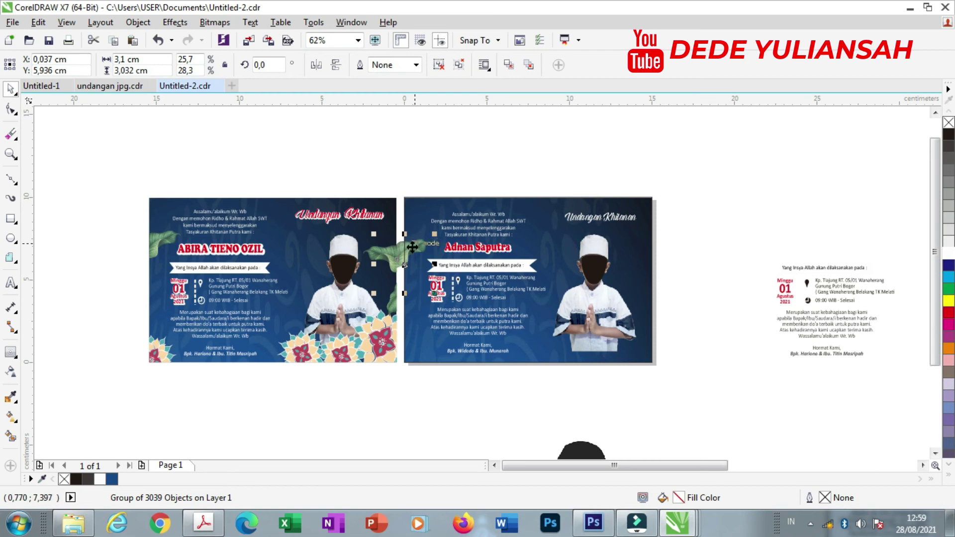
{"action": "scroll", "coordinate": [412, 250], "scroll_direction": "up", "scroll_amount": 1}
{"action": "right_click", "coordinate": [412, 248]}
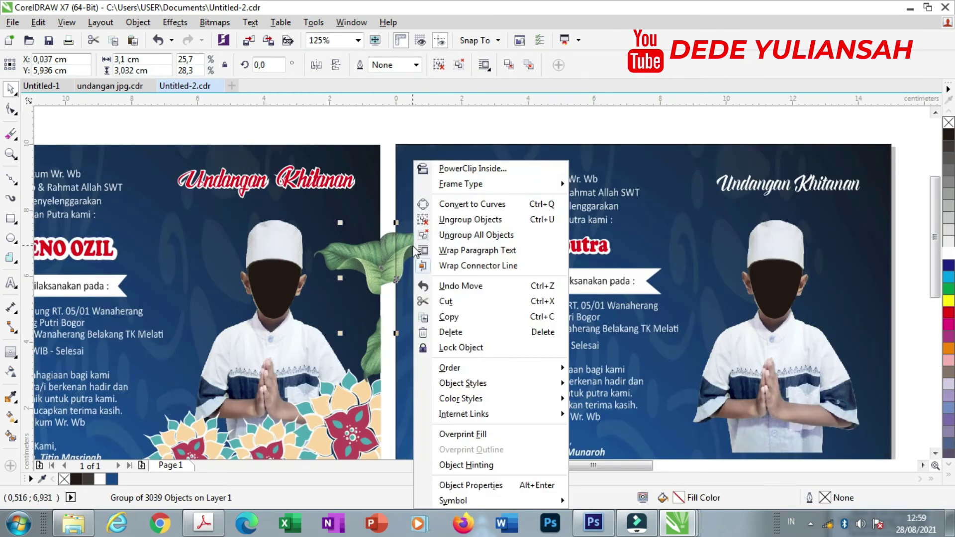
{"action": "left_click", "coordinate": [429, 165]}
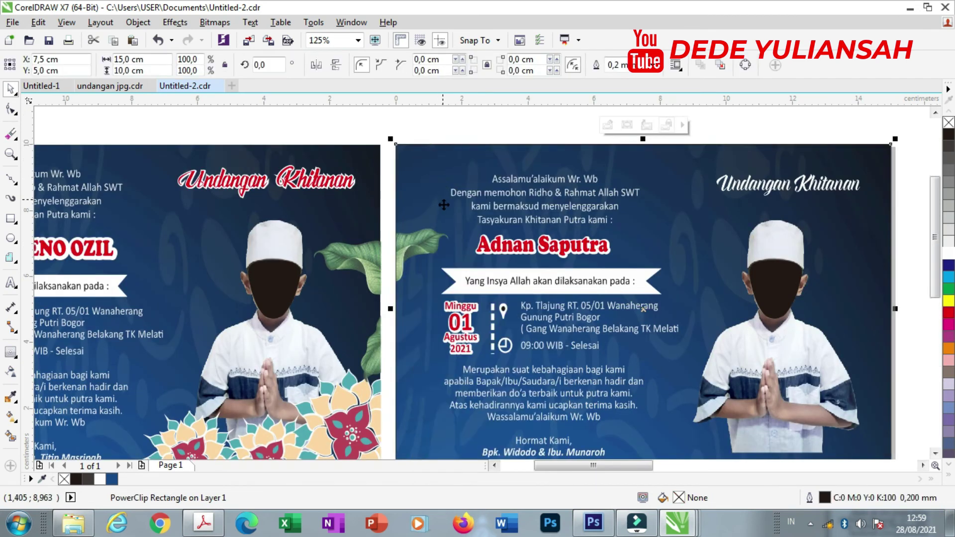
{"action": "scroll", "coordinate": [451, 216], "scroll_direction": "down", "scroll_amount": 1}
{"action": "left_click", "coordinate": [724, 290]}
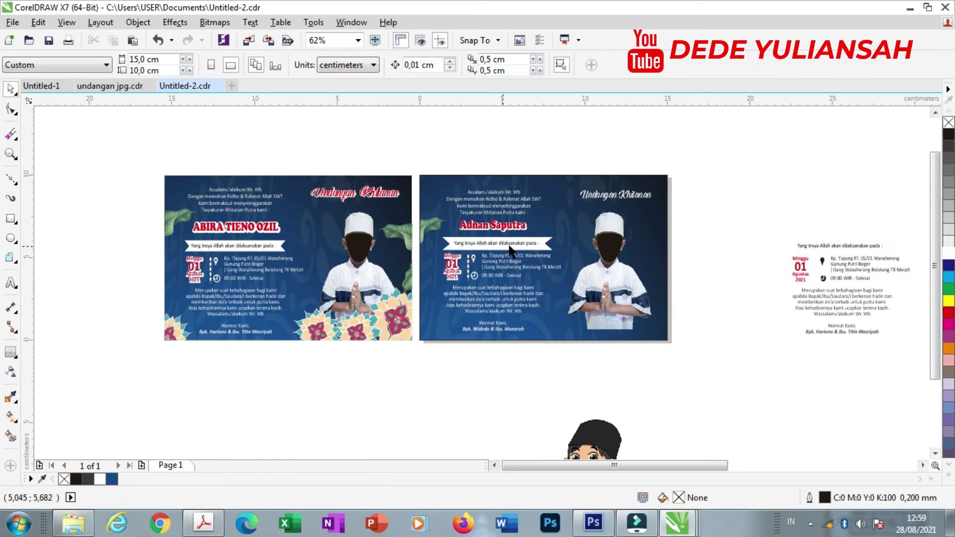
{"action": "scroll", "coordinate": [616, 267], "scroll_direction": "down", "scroll_amount": 1}
- Drop the lily ornament at the second card's right edge and PowerClip it inside the card
{"action": "left_click_drag", "start_coordinate": [863, 249], "coordinate": [780, 251]}
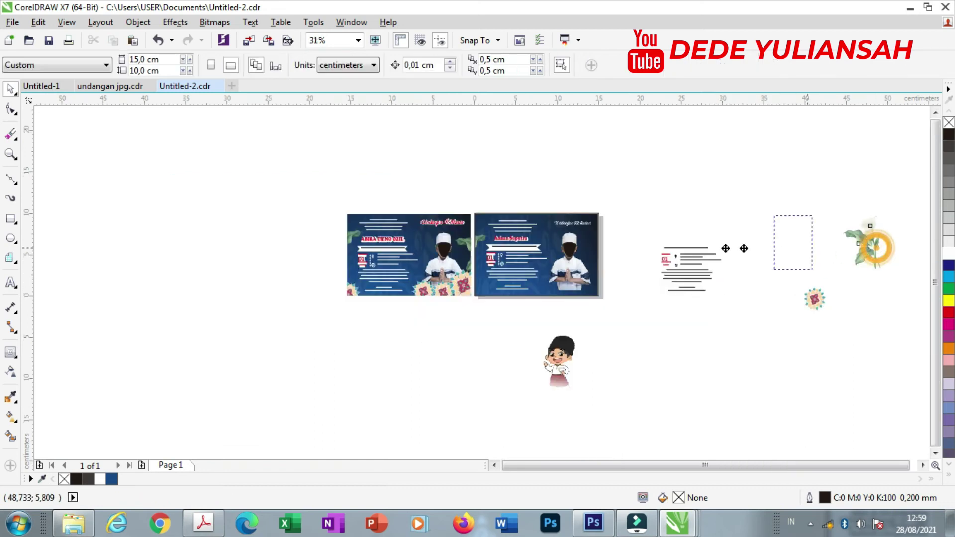
{"action": "left_click_drag", "start_coordinate": [605, 252], "coordinate": [613, 255]}
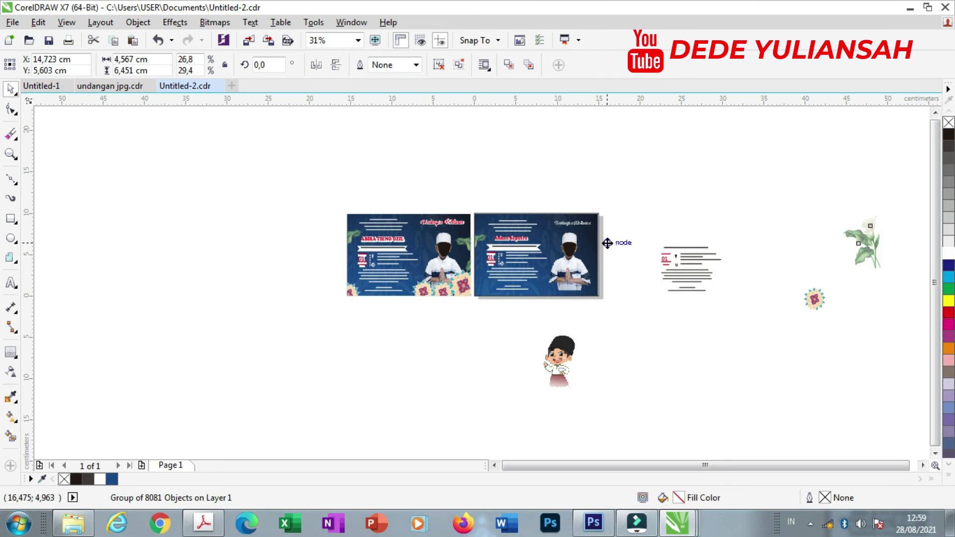
{"action": "scroll", "coordinate": [599, 241], "scroll_direction": "up", "scroll_amount": 2}
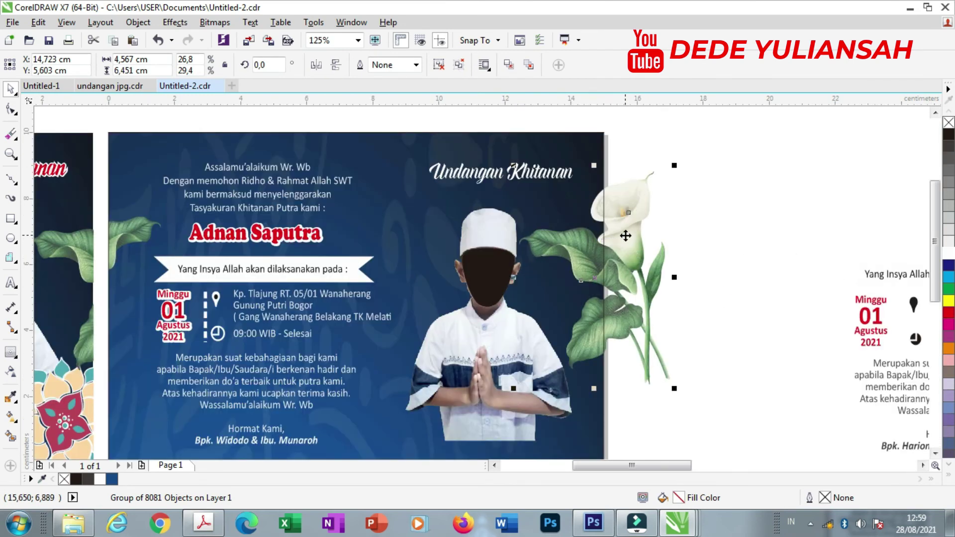
{"action": "right_click", "coordinate": [618, 256]}
{"action": "key", "text": "Escape"}
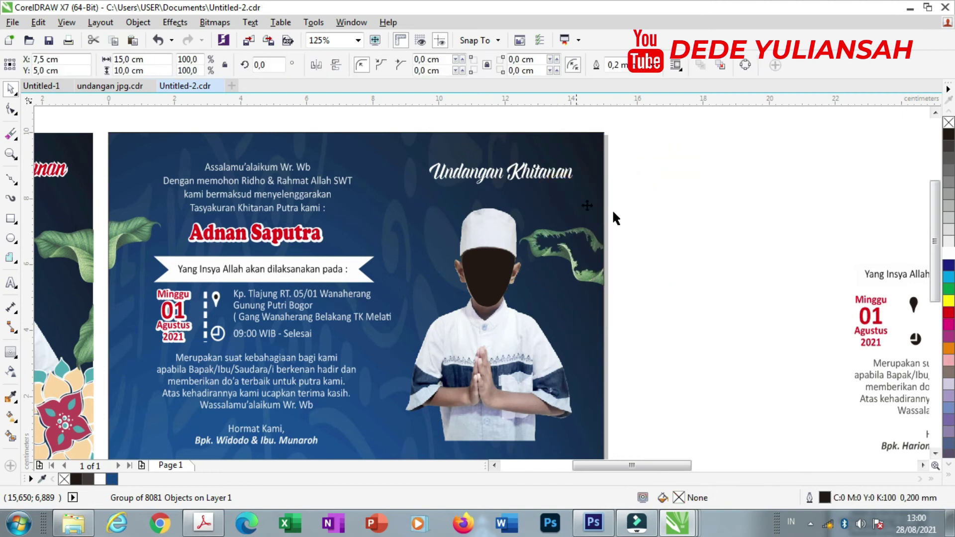
{"action": "scroll", "coordinate": [639, 265], "scroll_direction": "down", "scroll_amount": 1}
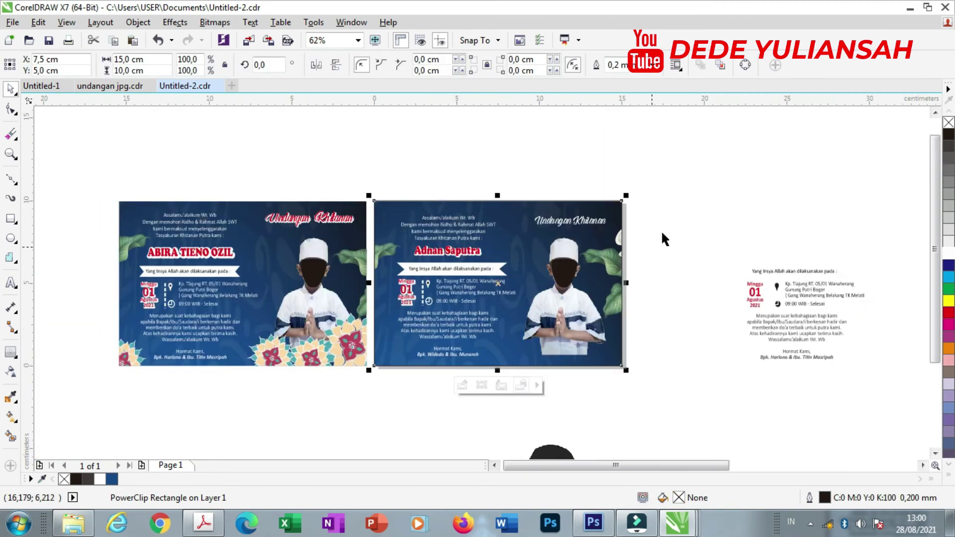
{"action": "left_click", "coordinate": [690, 197]}
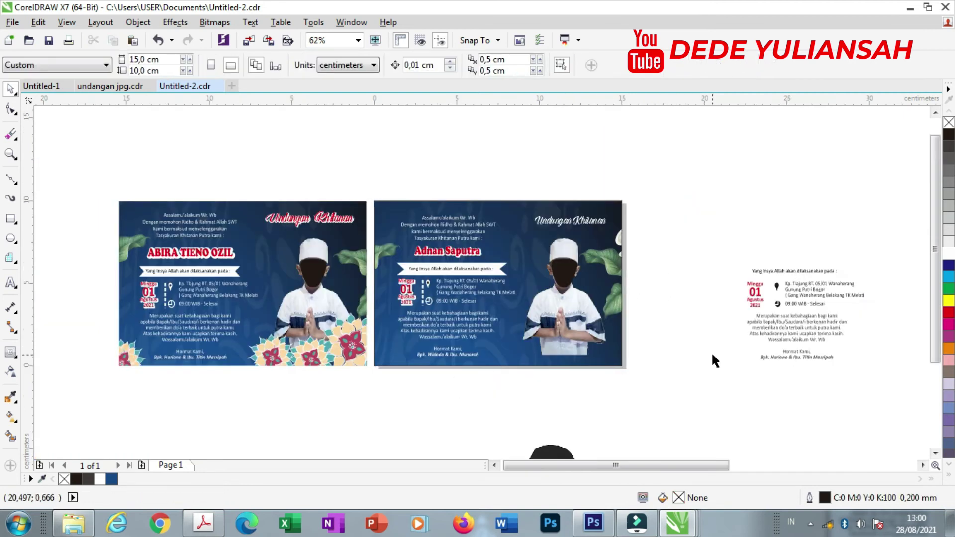
{"action": "scroll", "coordinate": [711, 351], "scroll_direction": "down", "scroll_amount": 1}
- Position and slightly enlarge the flower groups at the right card's bottom-right and bottom-left corners
{"action": "mouse_move", "coordinate": [888, 362]}
{"action": "left_mouse_down"}
{"action": "mouse_move", "coordinate": [666, 369]}
{"action": "mouse_move", "coordinate": [638, 324]}
{"action": "mouse_move", "coordinate": [558, 341]}
{"action": "left_mouse_up"}
{"action": "scroll", "coordinate": [664, 370], "scroll_direction": "up", "scroll_amount": 1}
{"action": "scroll", "coordinate": [664, 369], "scroll_direction": "up", "scroll_amount": 1}
{"action": "left_click", "coordinate": [606, 283]}
{"action": "left_click", "coordinate": [661, 306]}
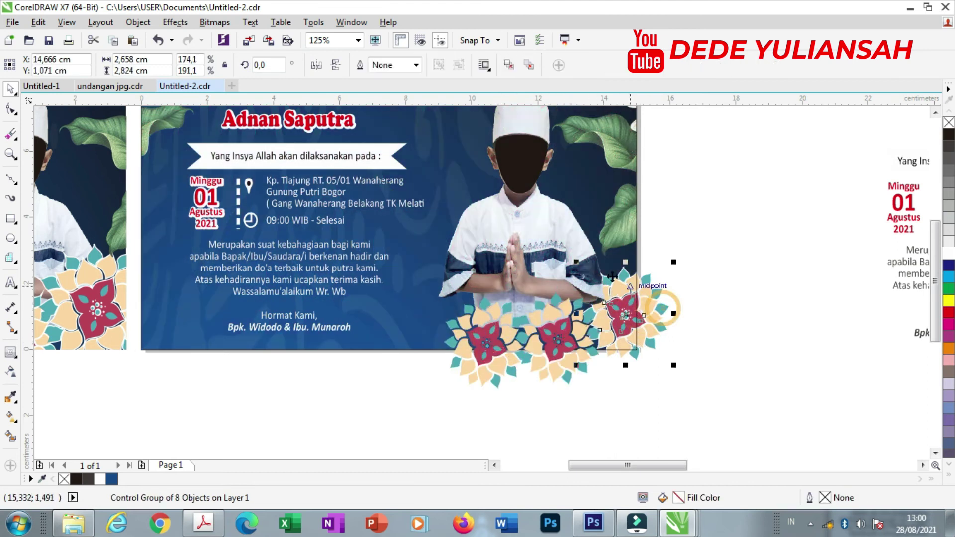
{"action": "left_click_drag", "start_coordinate": [573, 263], "coordinate": [572, 246]}
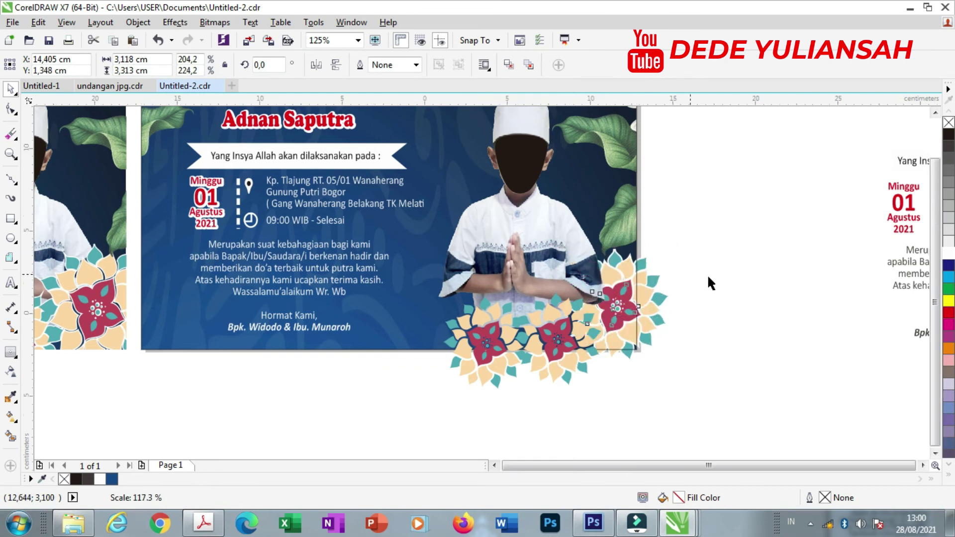
{"action": "scroll", "coordinate": [706, 274], "scroll_direction": "down", "scroll_amount": 2}
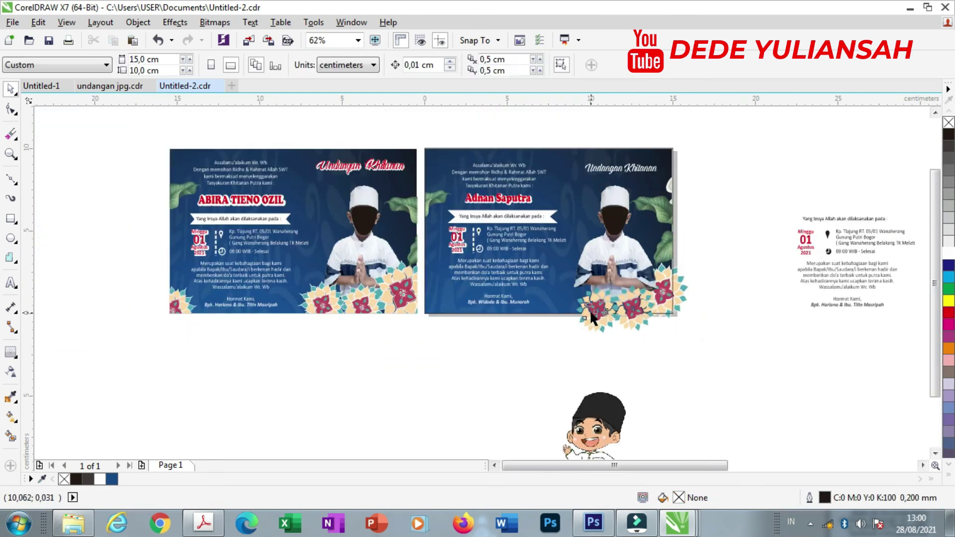
{"action": "left_click_drag", "start_coordinate": [592, 318], "coordinate": [429, 302]}
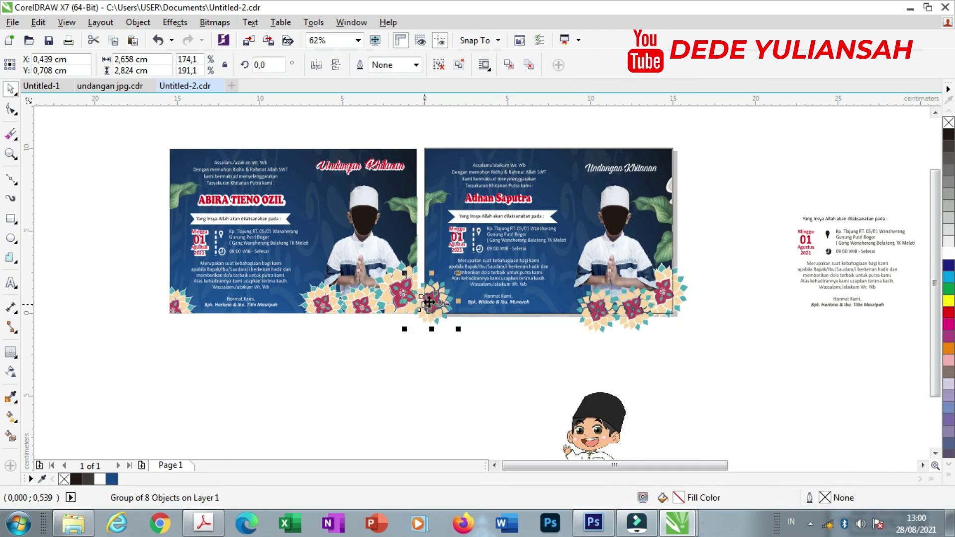
{"action": "scroll", "coordinate": [428, 302], "scroll_direction": "up", "scroll_amount": 2}
{"action": "left_click_drag", "start_coordinate": [428, 302], "coordinate": [466, 307]}
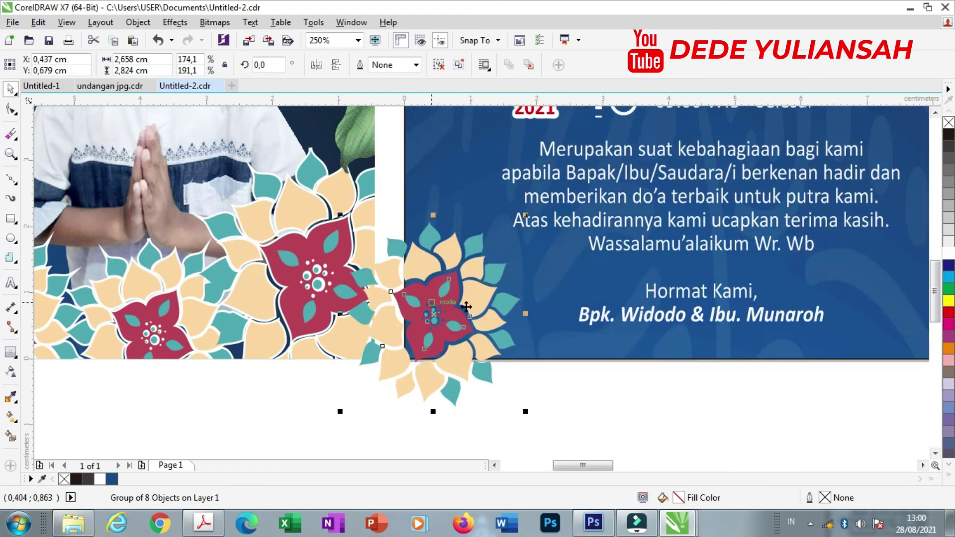
- Shift the whole left card leftward to widen the gap between the two cards
{"action": "scroll", "coordinate": [466, 307], "scroll_direction": "down", "scroll_amount": 1}
{"action": "scroll", "coordinate": [466, 306], "scroll_direction": "down", "scroll_amount": 1}
{"action": "left_click_drag", "start_coordinate": [152, 133], "coordinate": [451, 332]}
{"action": "left_click_drag", "start_coordinate": [417, 276], "coordinate": [368, 267]}
{"action": "left_click", "coordinate": [468, 340]}
{"action": "scroll", "coordinate": [709, 313], "scroll_direction": "up", "scroll_amount": 1}
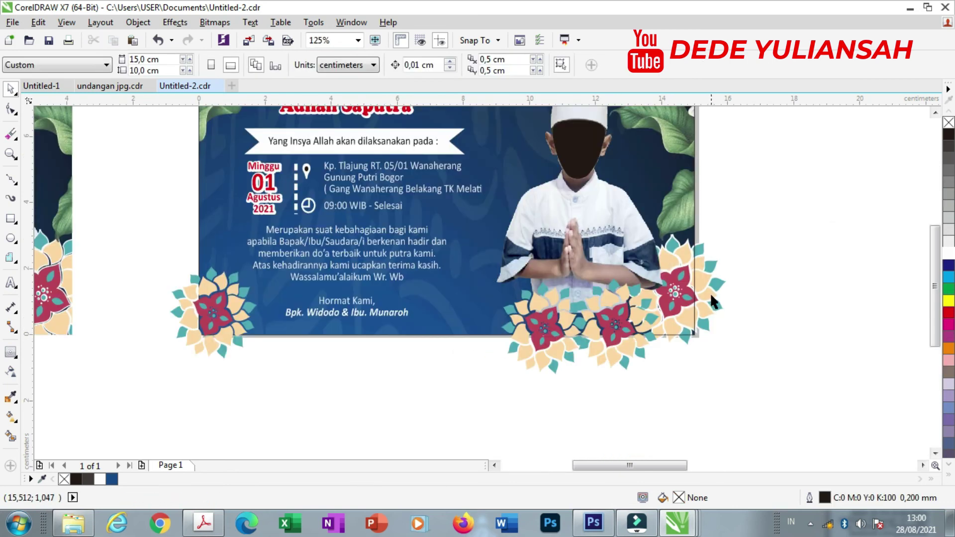
{"action": "left_click", "coordinate": [709, 292]}
{"action": "left_click", "coordinate": [585, 329], "text": "shift"}
{"action": "left_click", "coordinate": [547, 328], "text": "shift"}
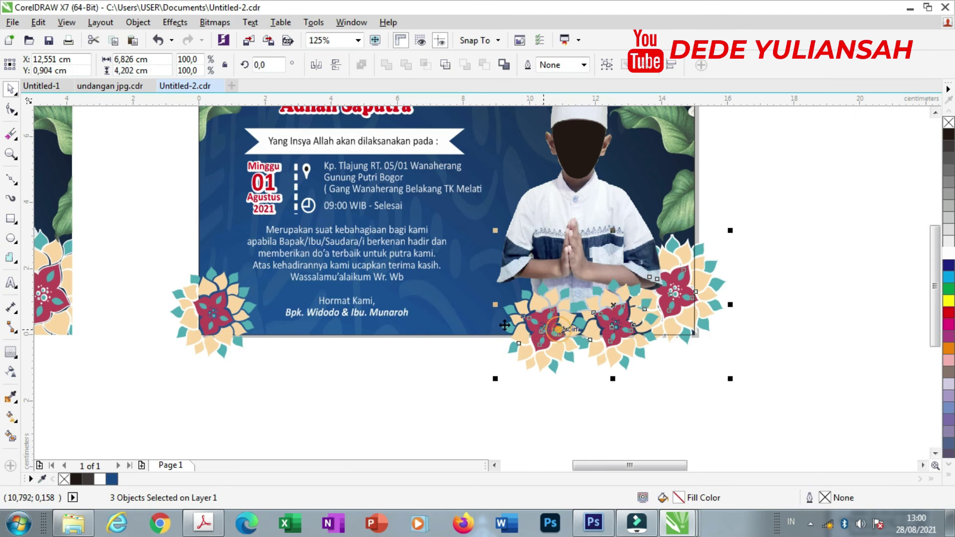
{"action": "left_click", "coordinate": [207, 297], "text": "shift"}
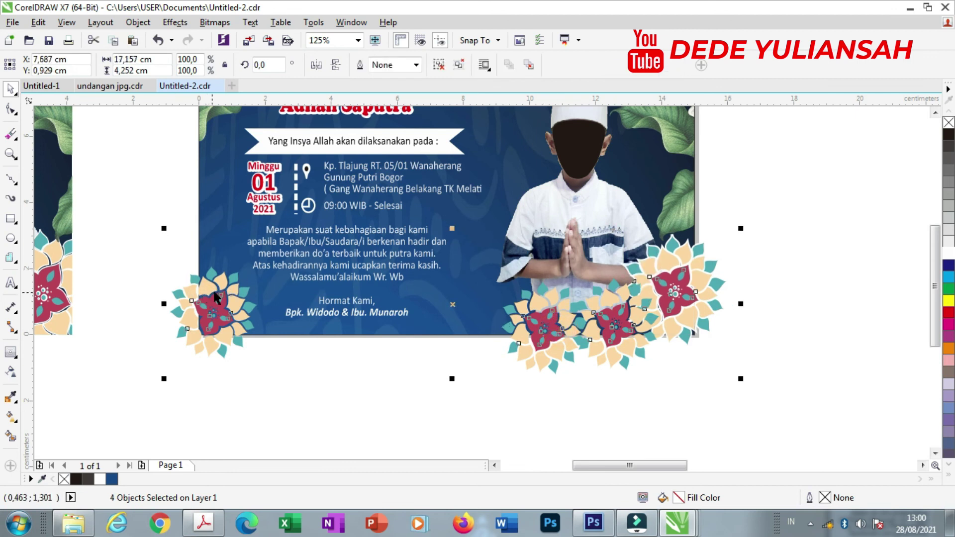
{"action": "key", "text": "ctrl+g"}
{"action": "right_click", "coordinate": [211, 296]}
{"action": "left_click", "coordinate": [234, 167]}
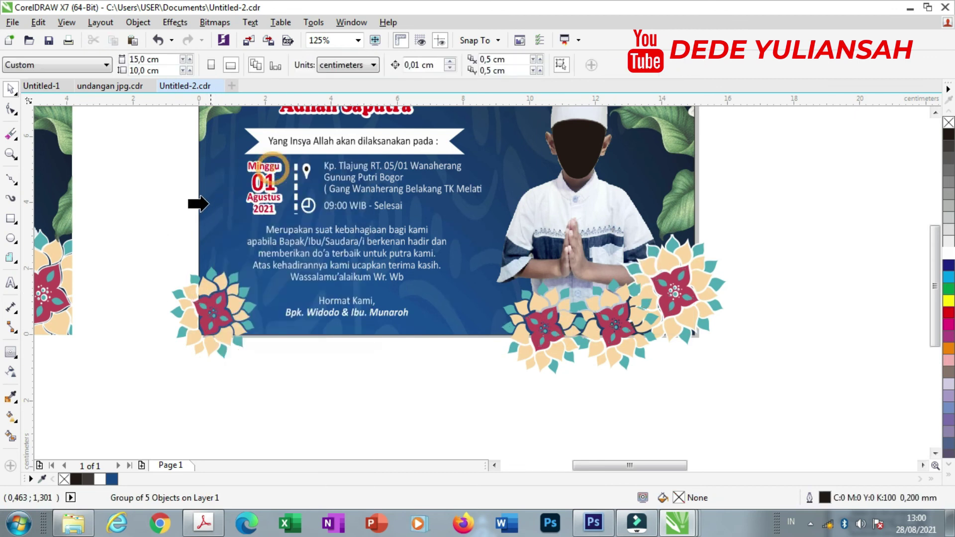
{"action": "left_click", "coordinate": [213, 211]}
{"action": "scroll", "coordinate": [567, 371], "scroll_direction": "down", "scroll_amount": 1}
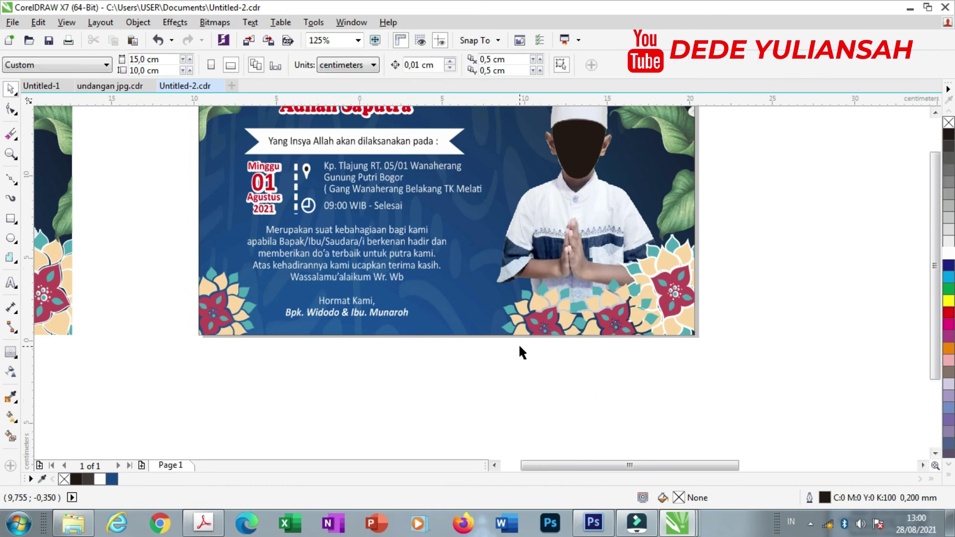
{"action": "scroll", "coordinate": [520, 348], "scroll_direction": "down", "scroll_amount": 2}
- Delete the leftover cartoon image and the stray text lines on the right
{"action": "scroll", "coordinate": [569, 354], "scroll_direction": "down", "scroll_amount": 2}
{"action": "left_click_drag", "start_coordinate": [514, 373], "coordinate": [601, 454]}
{"action": "key", "text": "Delete"}
{"action": "left_click_drag", "start_coordinate": [624, 266], "coordinate": [766, 346]}
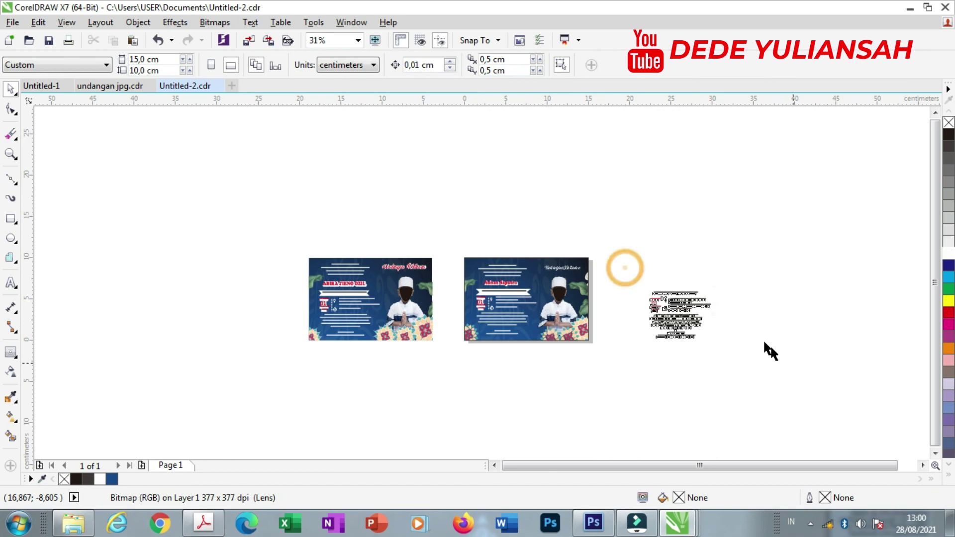
{"action": "key", "text": "Delete"}
- Enlarge the Undangan Khitanan title proportionally to about 20 pt and nudge it up
{"action": "scroll", "coordinate": [526, 288], "scroll_direction": "up", "scroll_amount": 2}
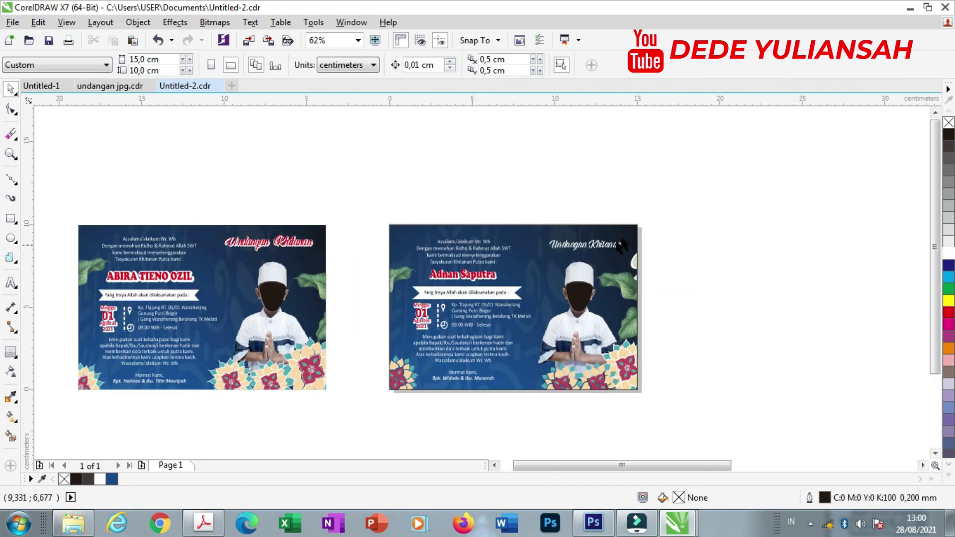
{"action": "scroll", "coordinate": [623, 234], "scroll_direction": "up", "scroll_amount": 2}
{"action": "left_click", "coordinate": [593, 249]}
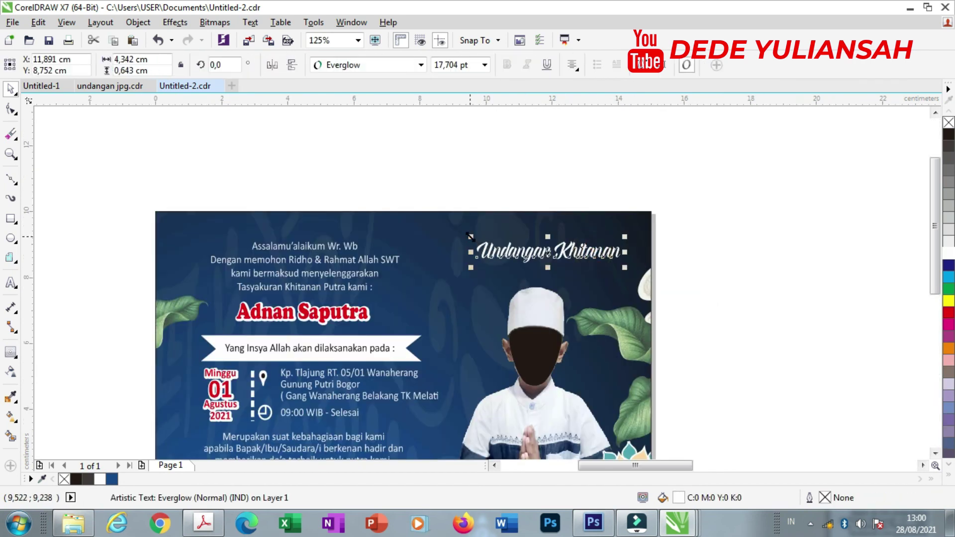
{"action": "left_click_drag", "start_coordinate": [470, 237], "coordinate": [452, 234]}
{"action": "left_click_drag", "start_coordinate": [569, 251], "coordinate": [567, 244]}
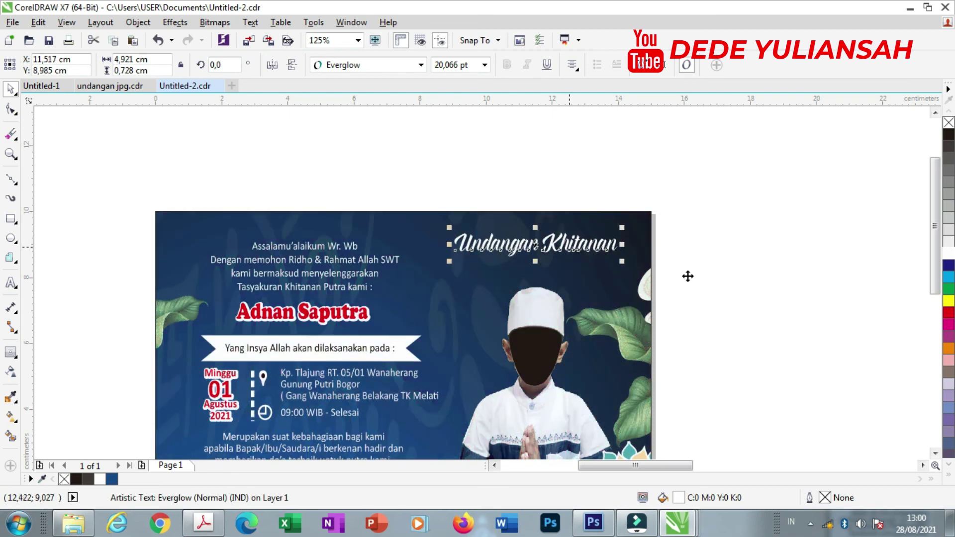
{"action": "left_click", "coordinate": [729, 281]}
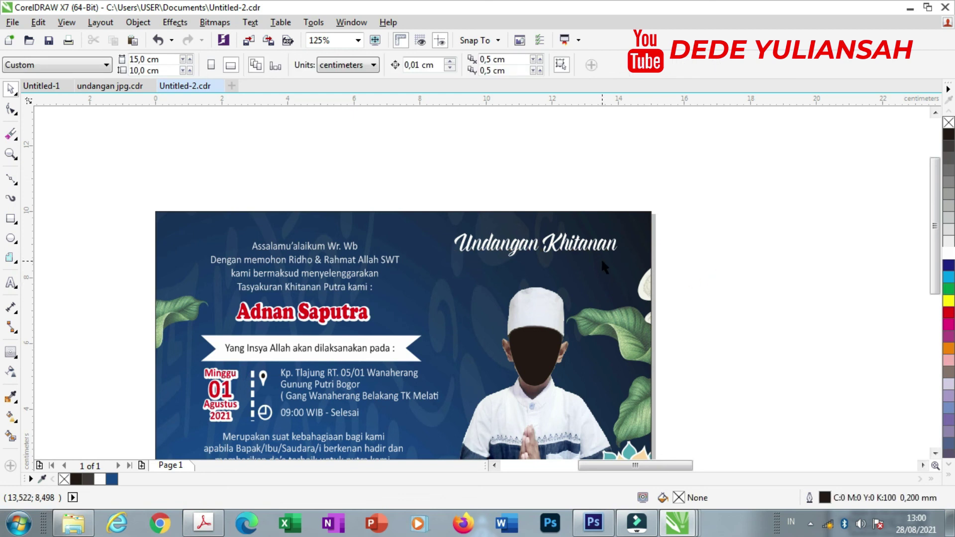
{"action": "scroll", "coordinate": [601, 258], "scroll_direction": "down", "scroll_amount": 2}
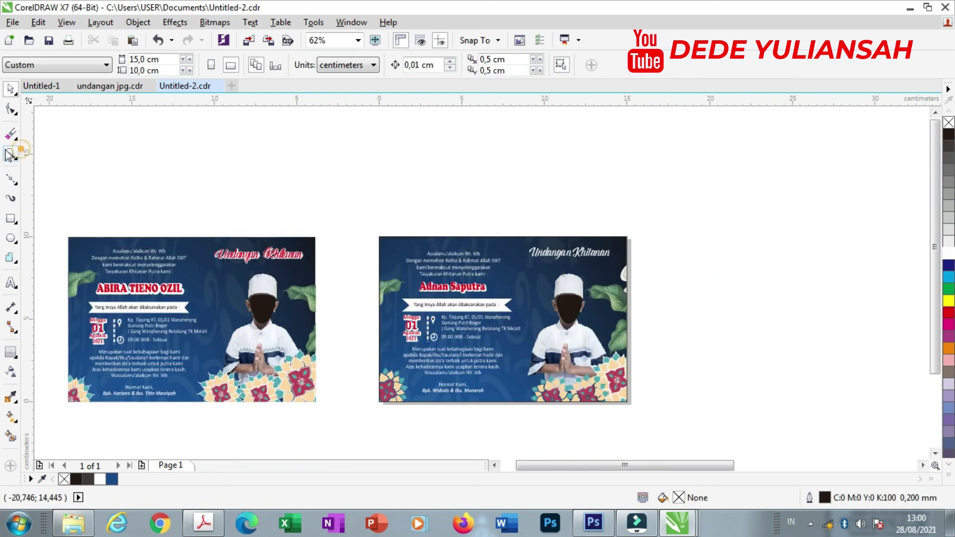
{"action": "left_click", "coordinate": [10, 154]}
{"action": "left_click_drag", "start_coordinate": [63, 224], "coordinate": [335, 422]}
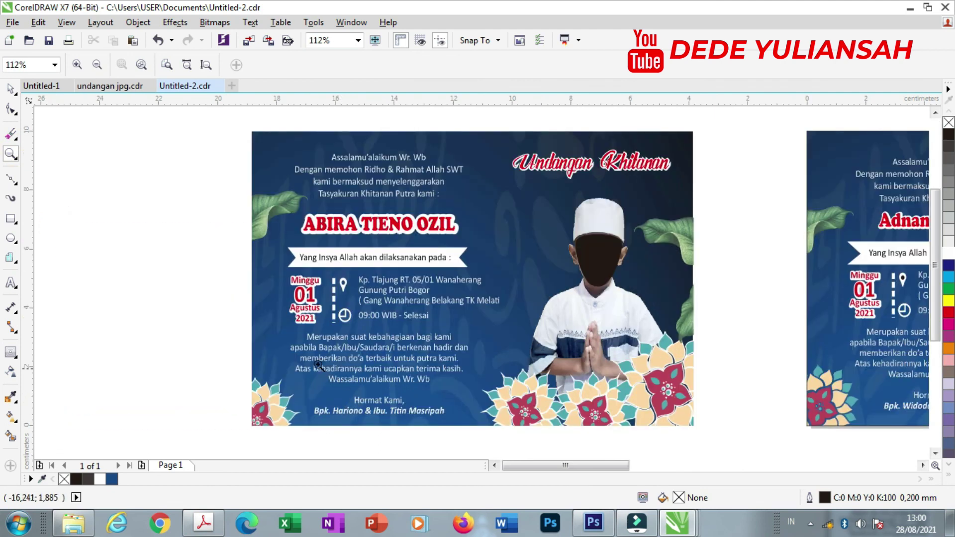
{"action": "scroll", "coordinate": [319, 366], "scroll_direction": "down", "scroll_amount": 2}
{"action": "left_click_drag", "start_coordinate": [527, 251], "coordinate": [753, 400]}
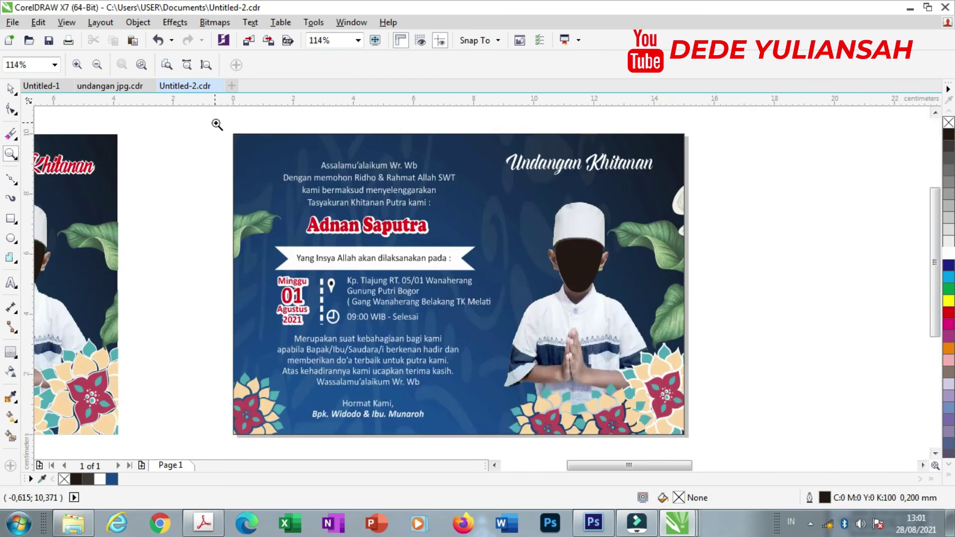
{"action": "left_click_drag", "start_coordinate": [217, 124], "coordinate": [728, 428]}
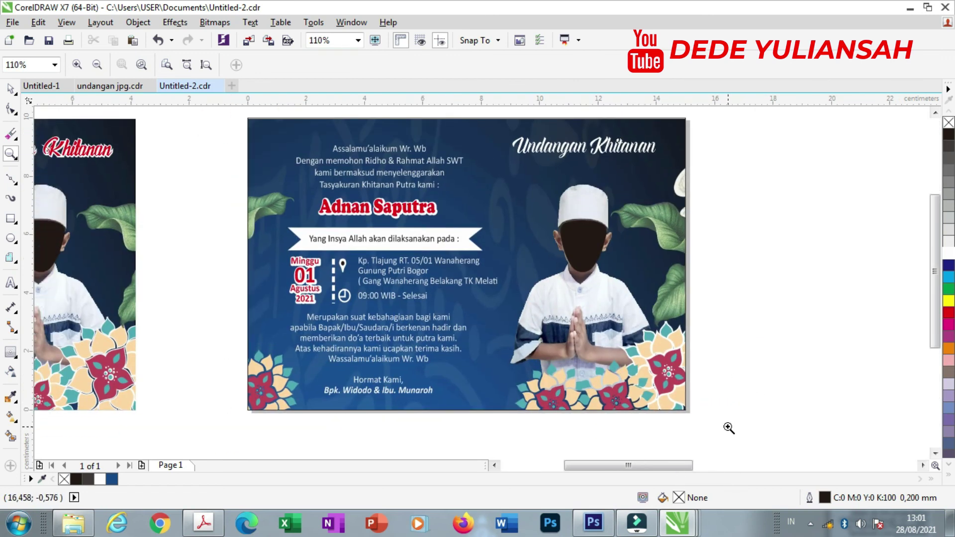